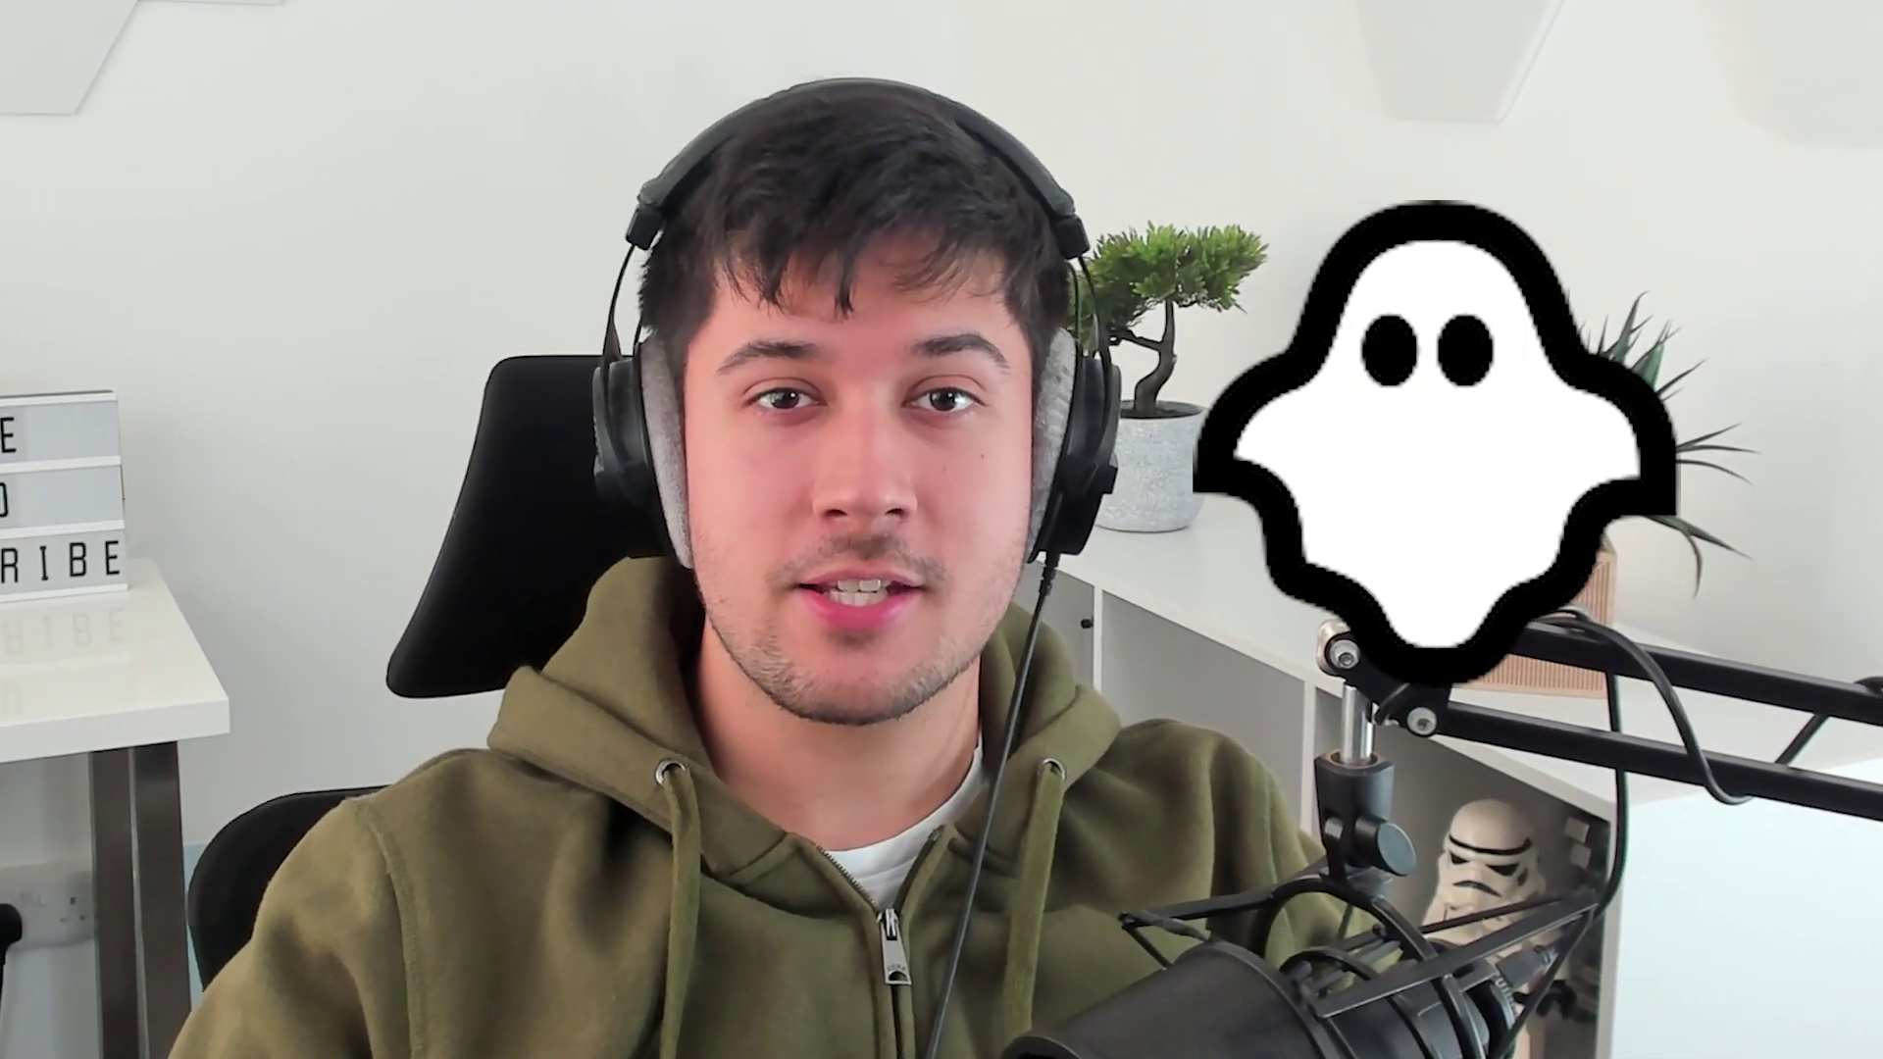
Open Start and scroll through the alphabetical All apps list of installed programs
{"action": "left_click", "coordinate": [800, 1016]}
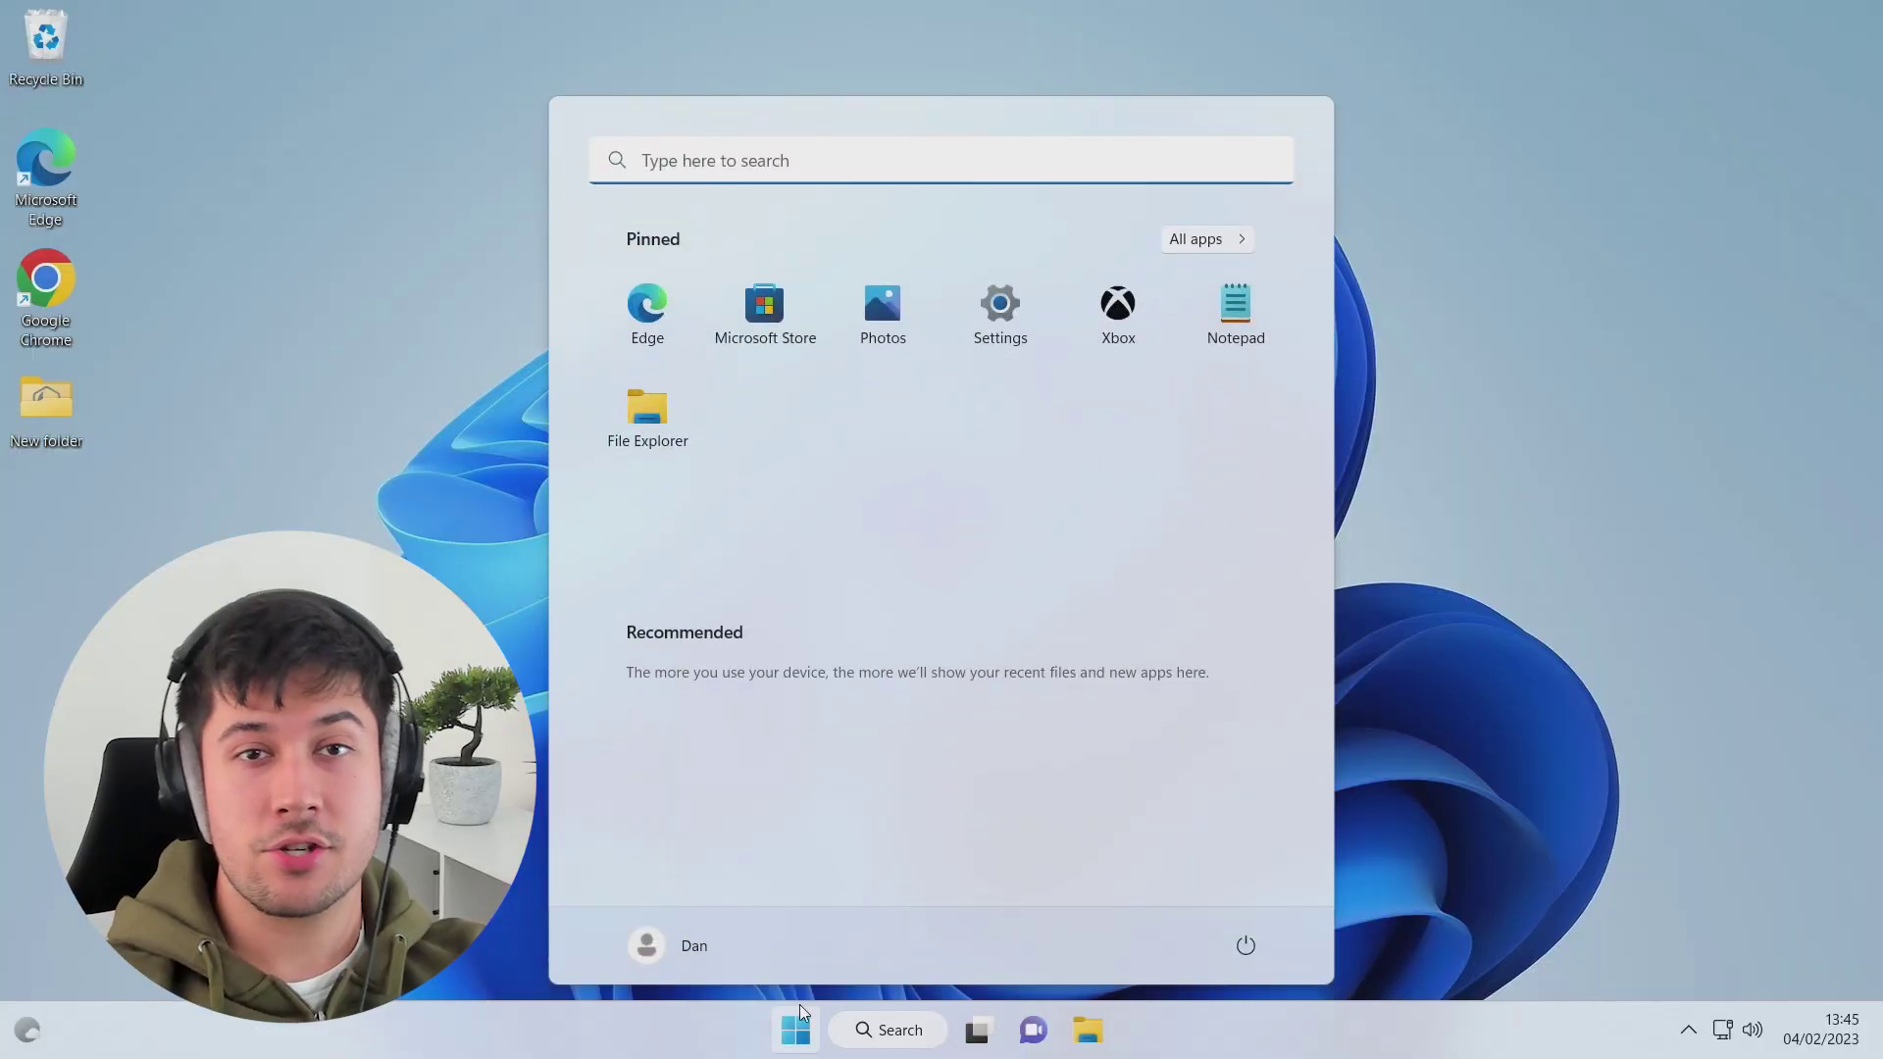
{"action": "left_click", "coordinate": [1204, 243]}
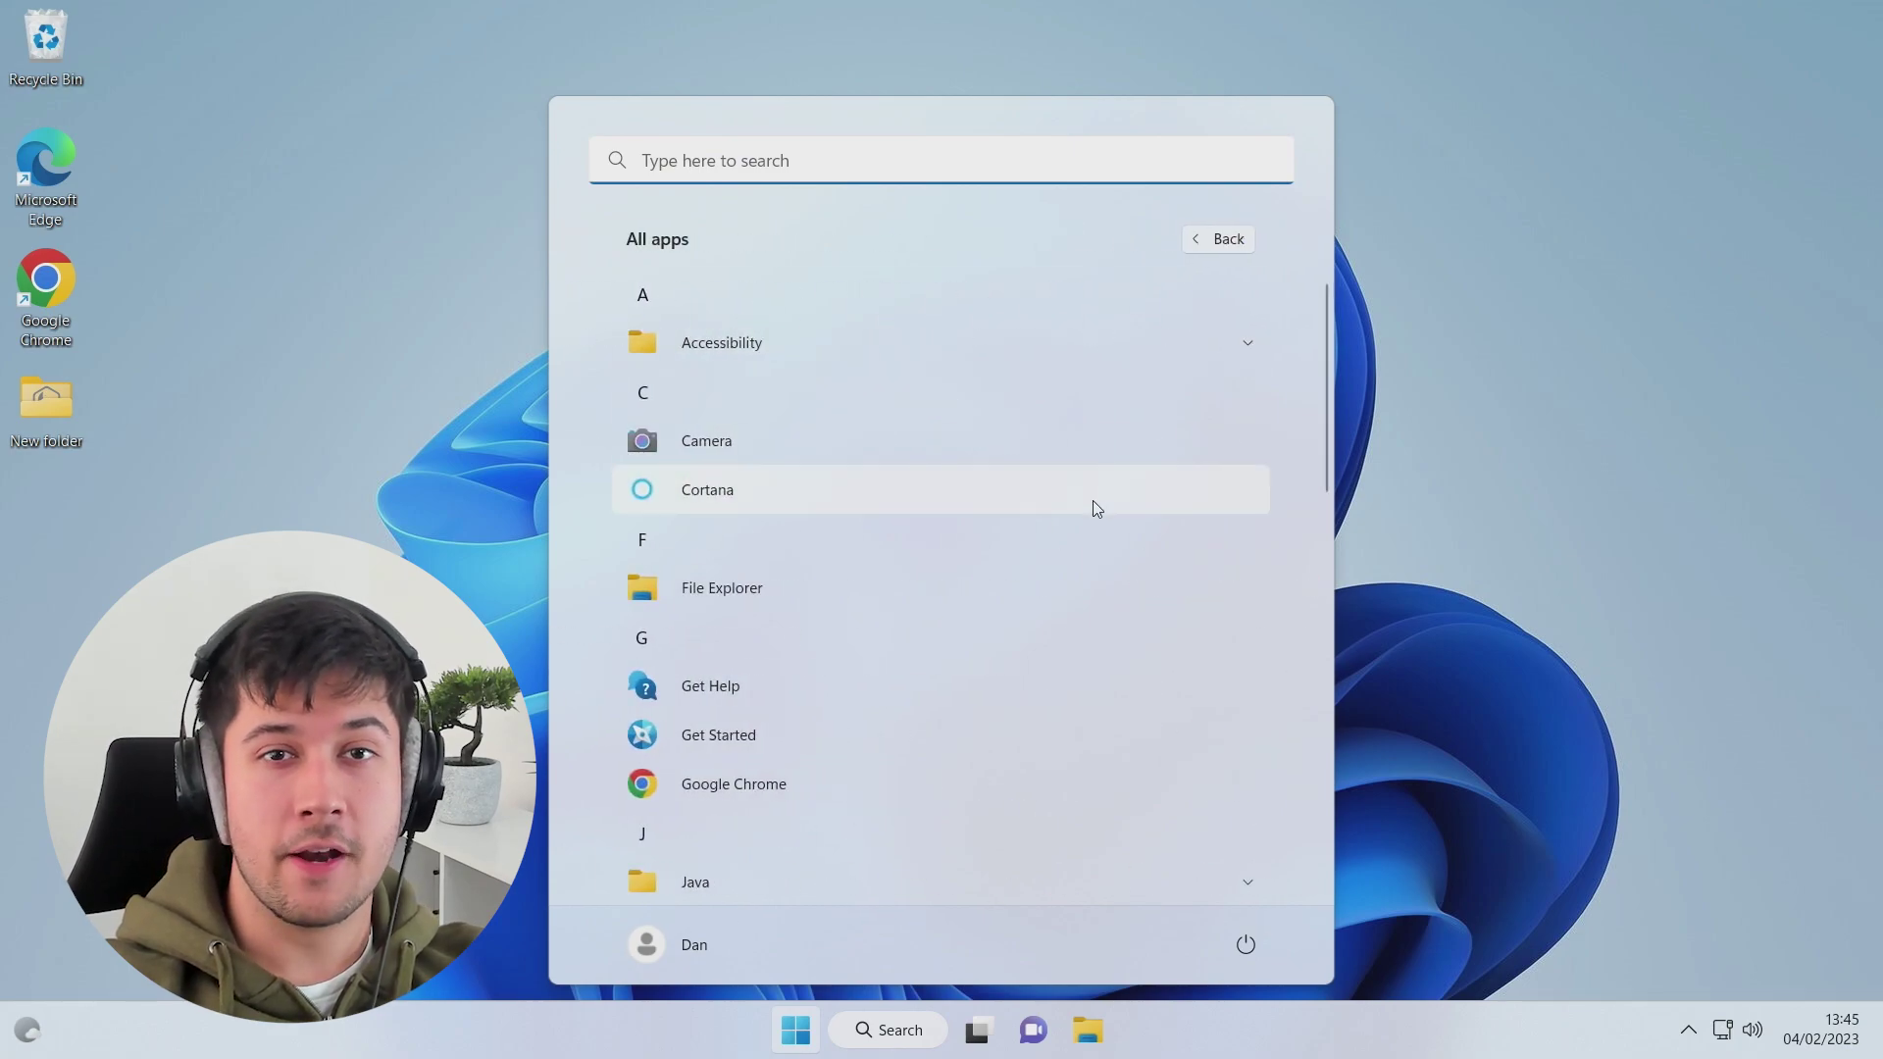
{"action": "scroll", "coordinate": [1093, 500], "scroll_direction": "down", "scroll_amount": 4}
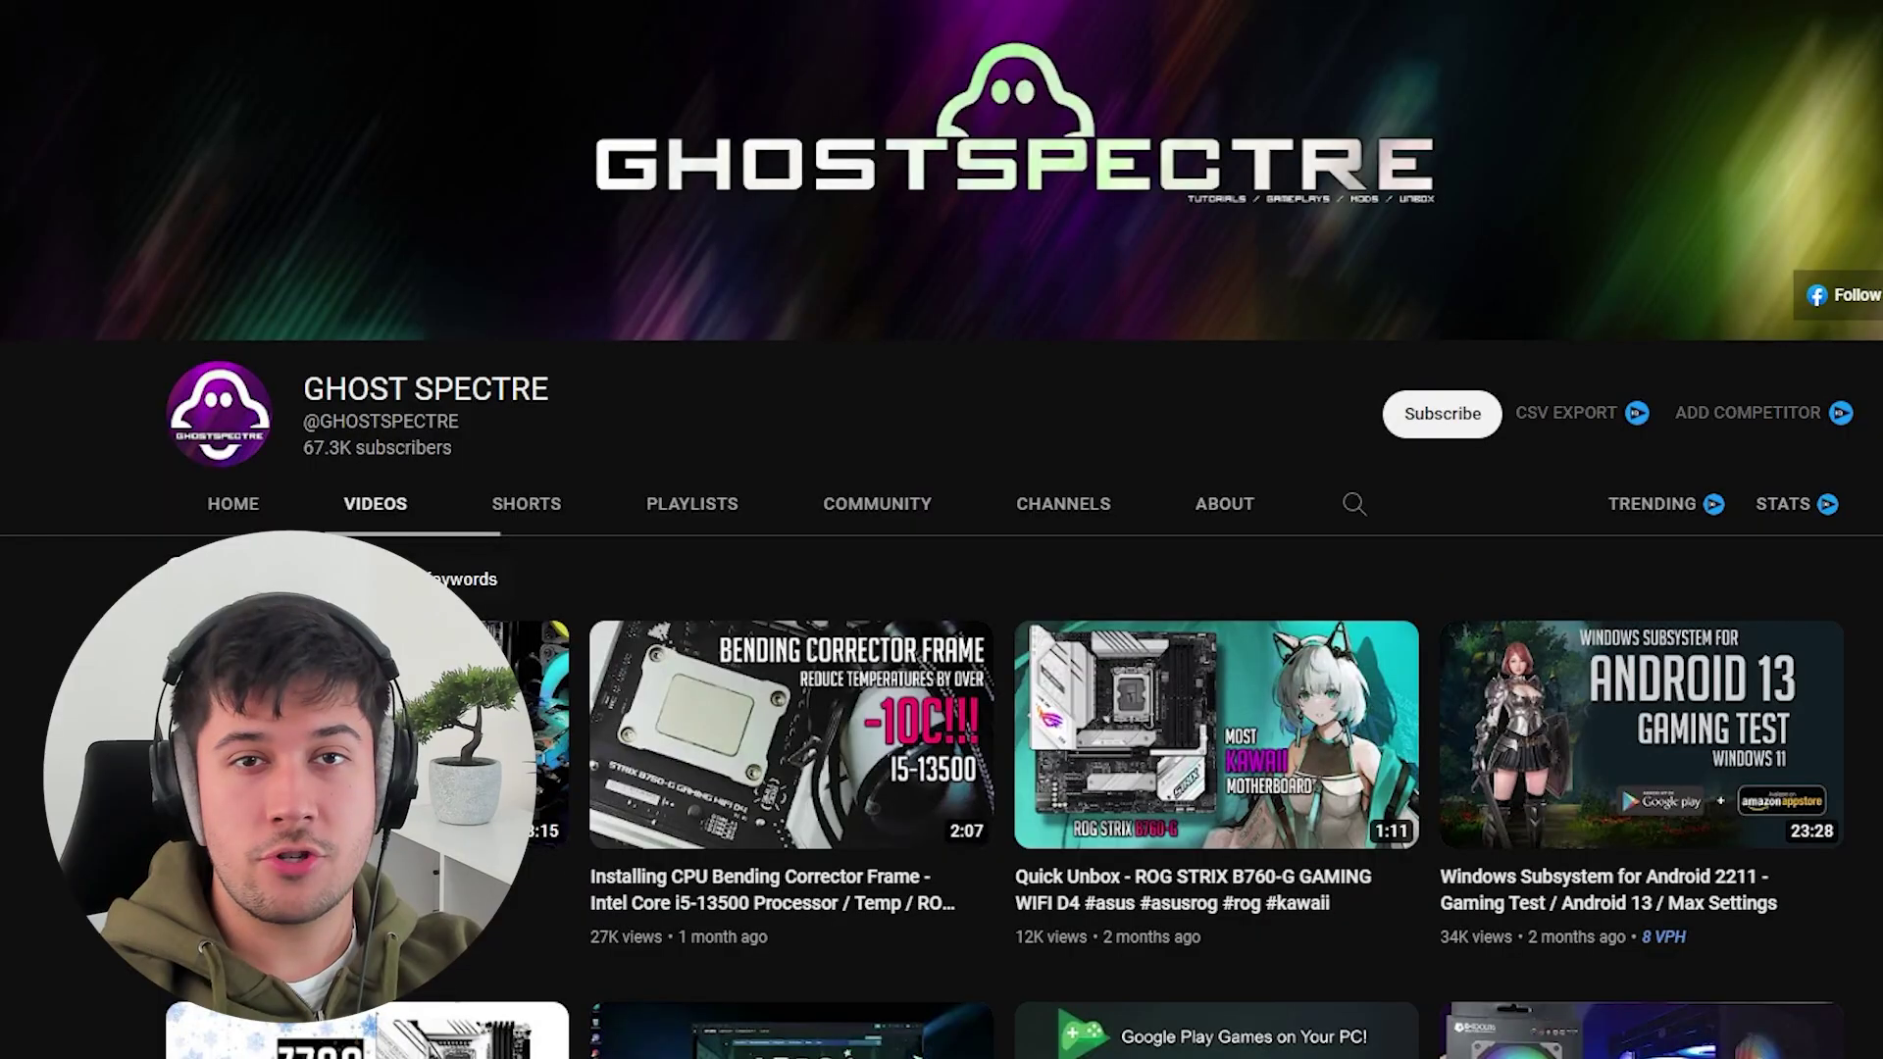
Scroll through the GHOST SPECTRE channel's Videos tab
{"action": "scroll", "coordinate": [1004, 588], "scroll_direction": "down", "scroll_amount": 10}
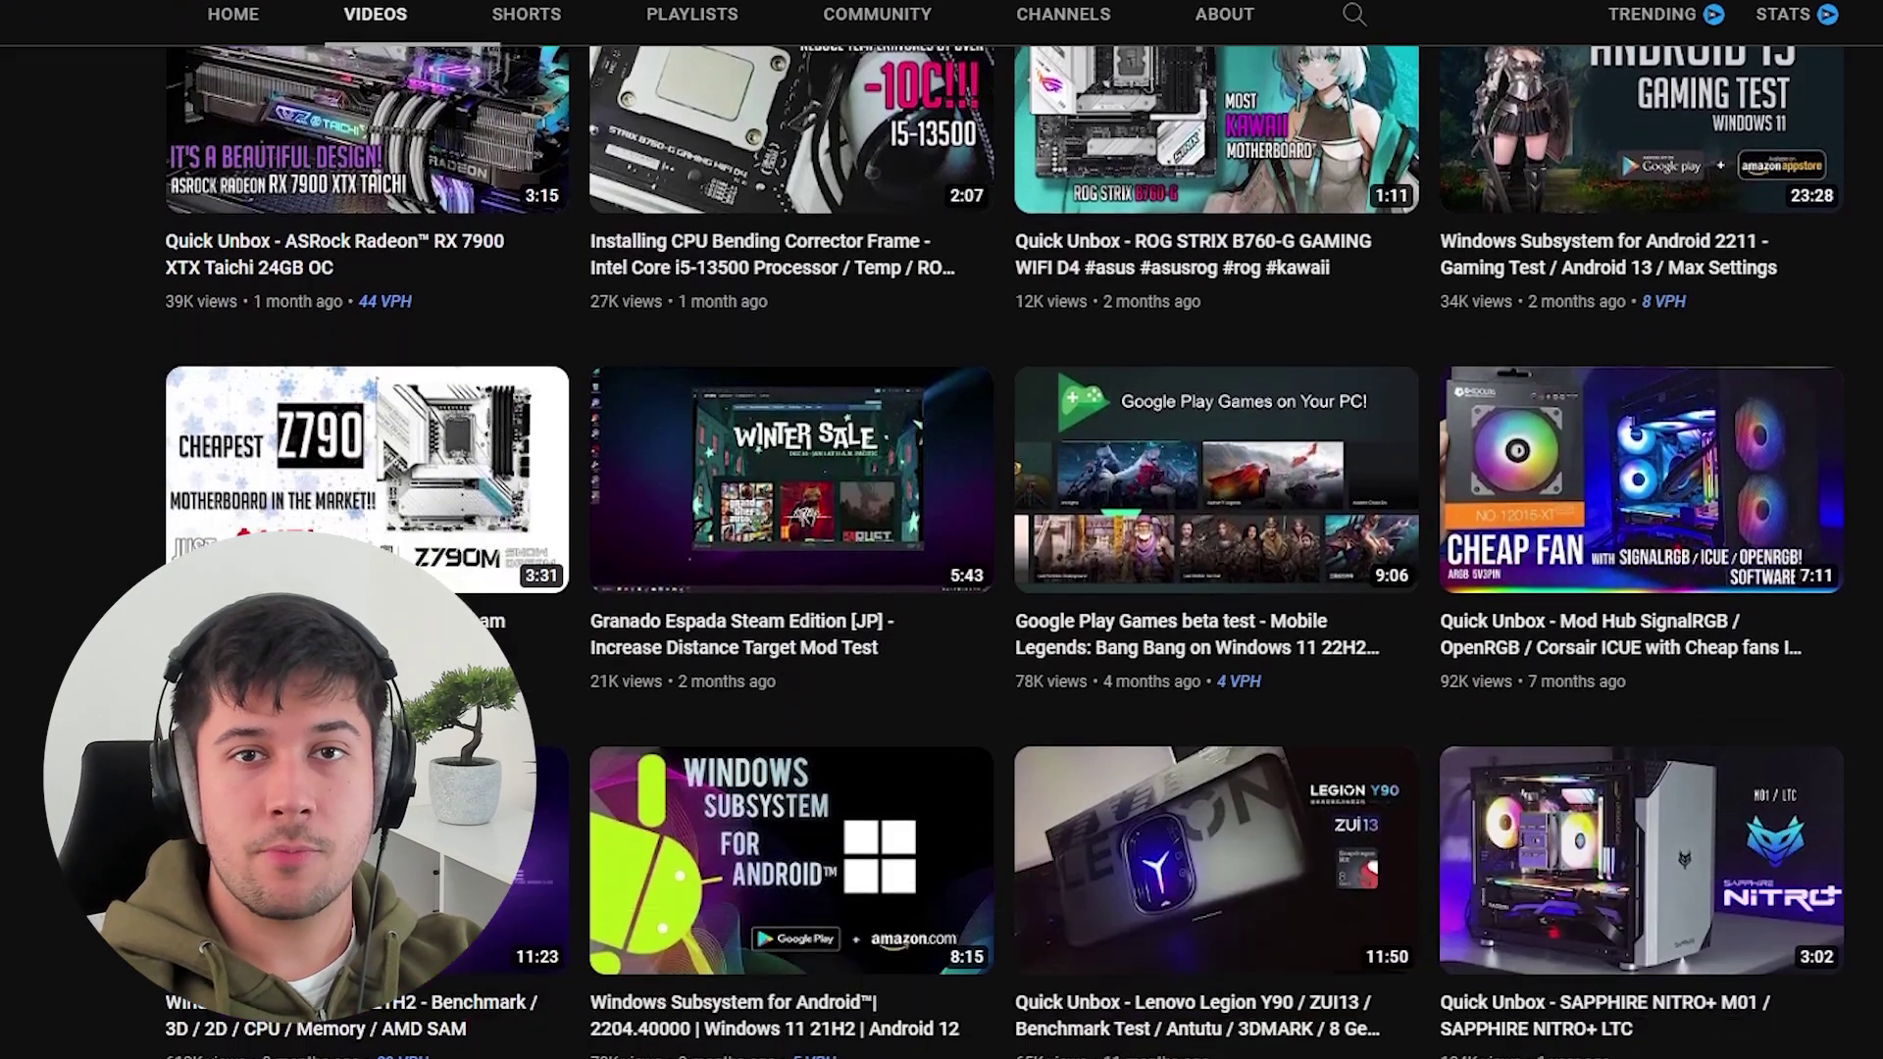
{"action": "scroll", "coordinate": [1004, 549], "scroll_direction": "down", "scroll_amount": 10}
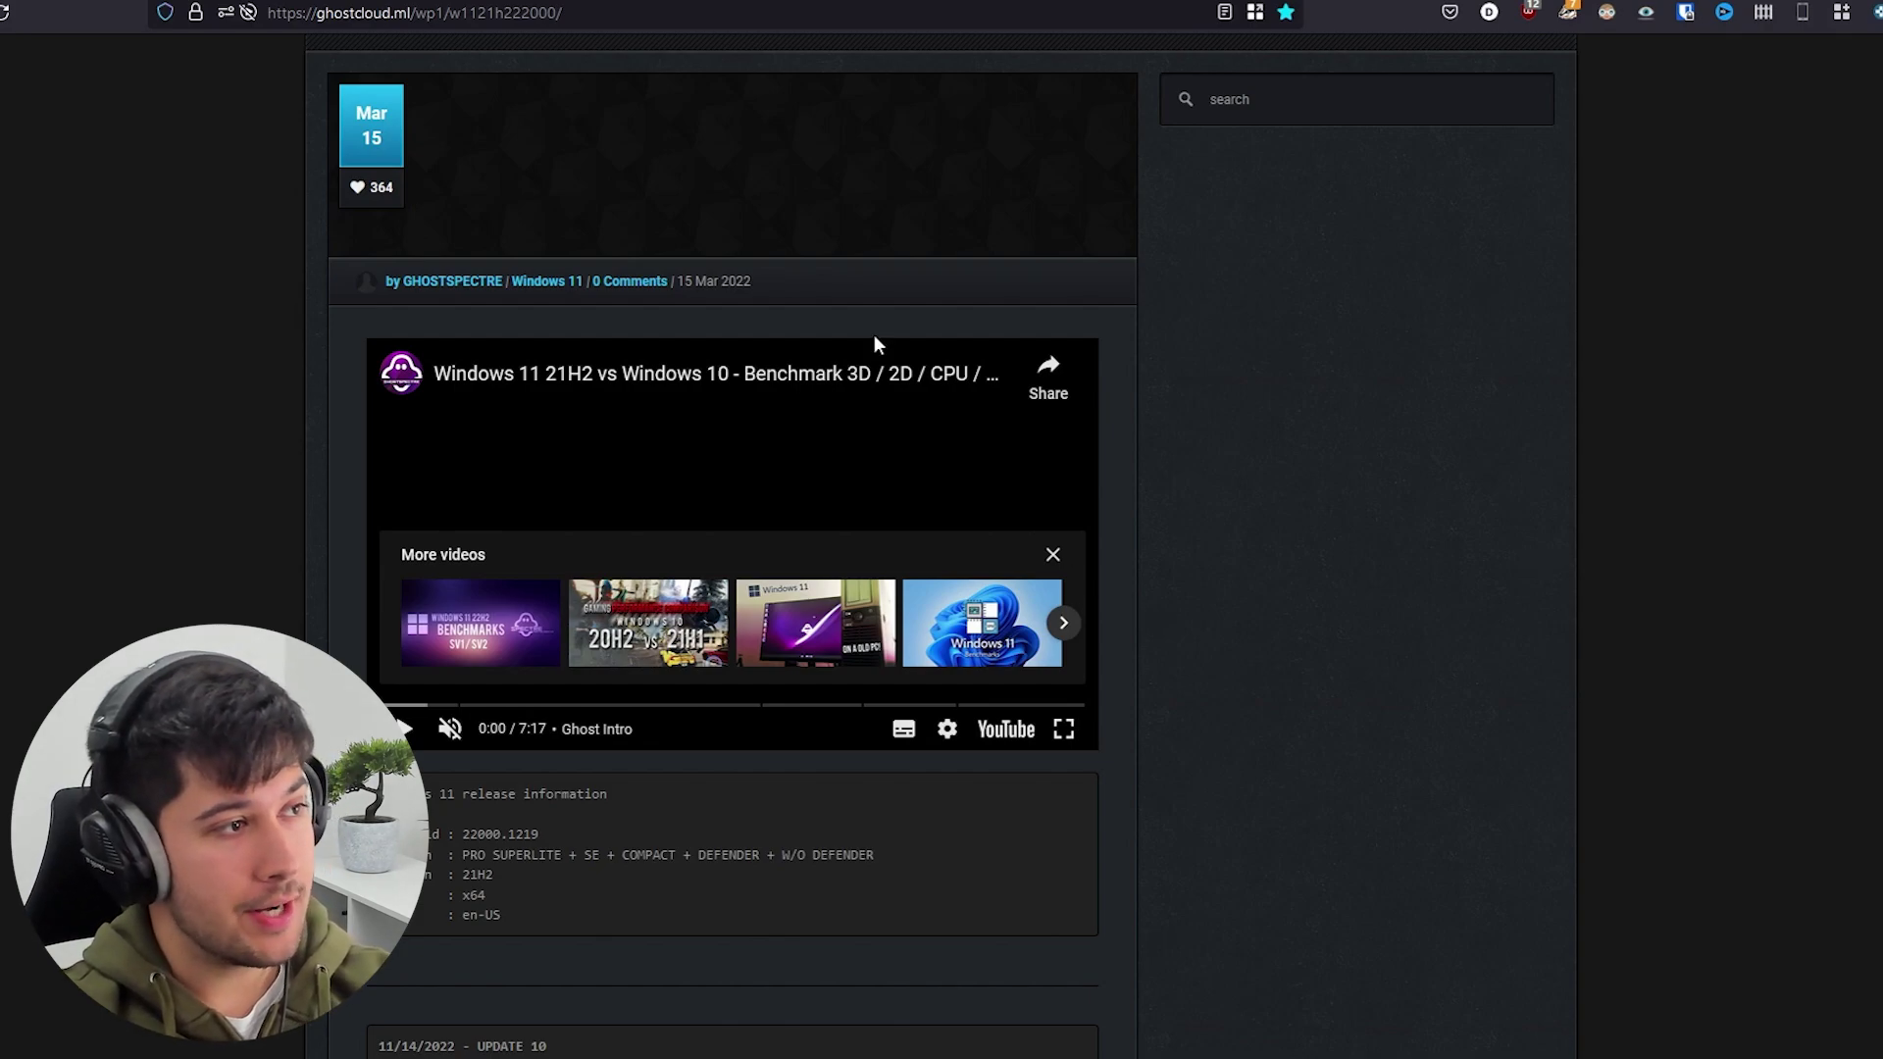
Scroll down to UPDATE 10 and open the W11 21H2 / U10 / WPE+ download page
{"action": "scroll", "coordinate": [921, 310], "scroll_direction": "up", "scroll_amount": 3}
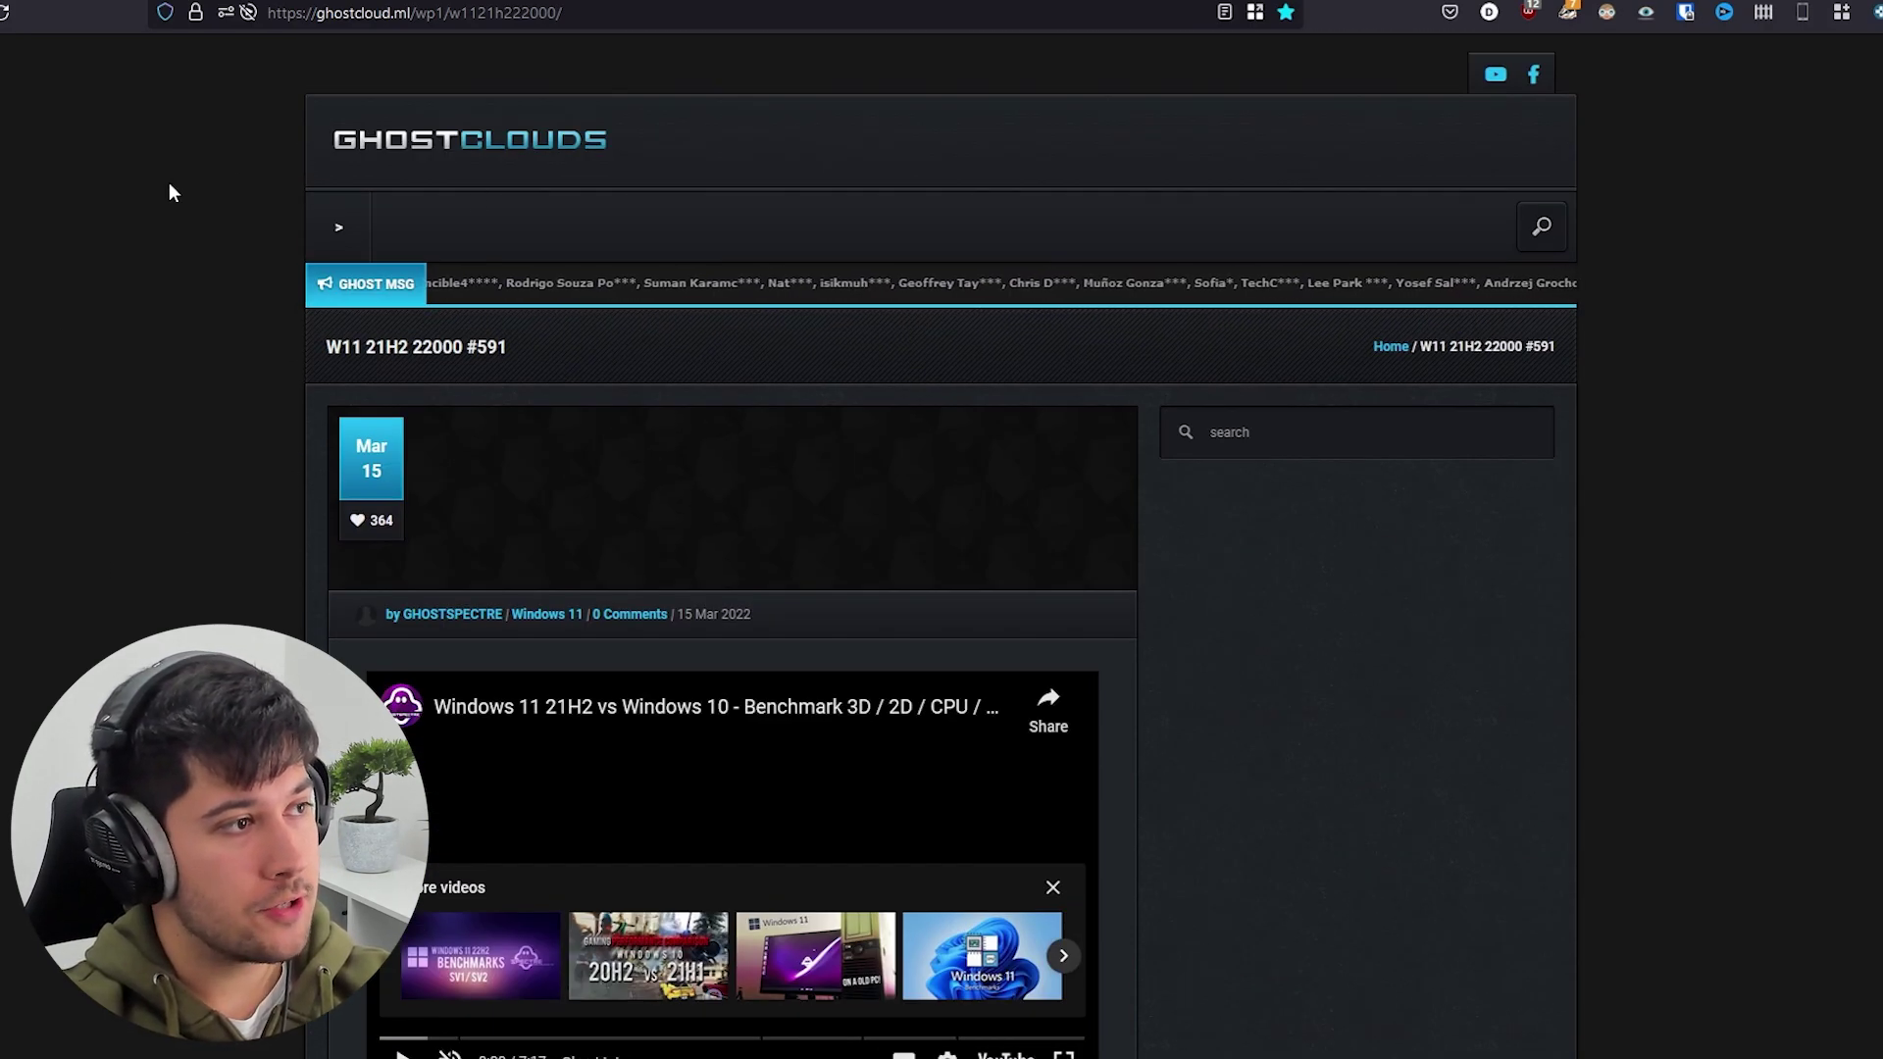
{"action": "scroll", "coordinate": [157, 394], "scroll_direction": "down", "scroll_amount": 7}
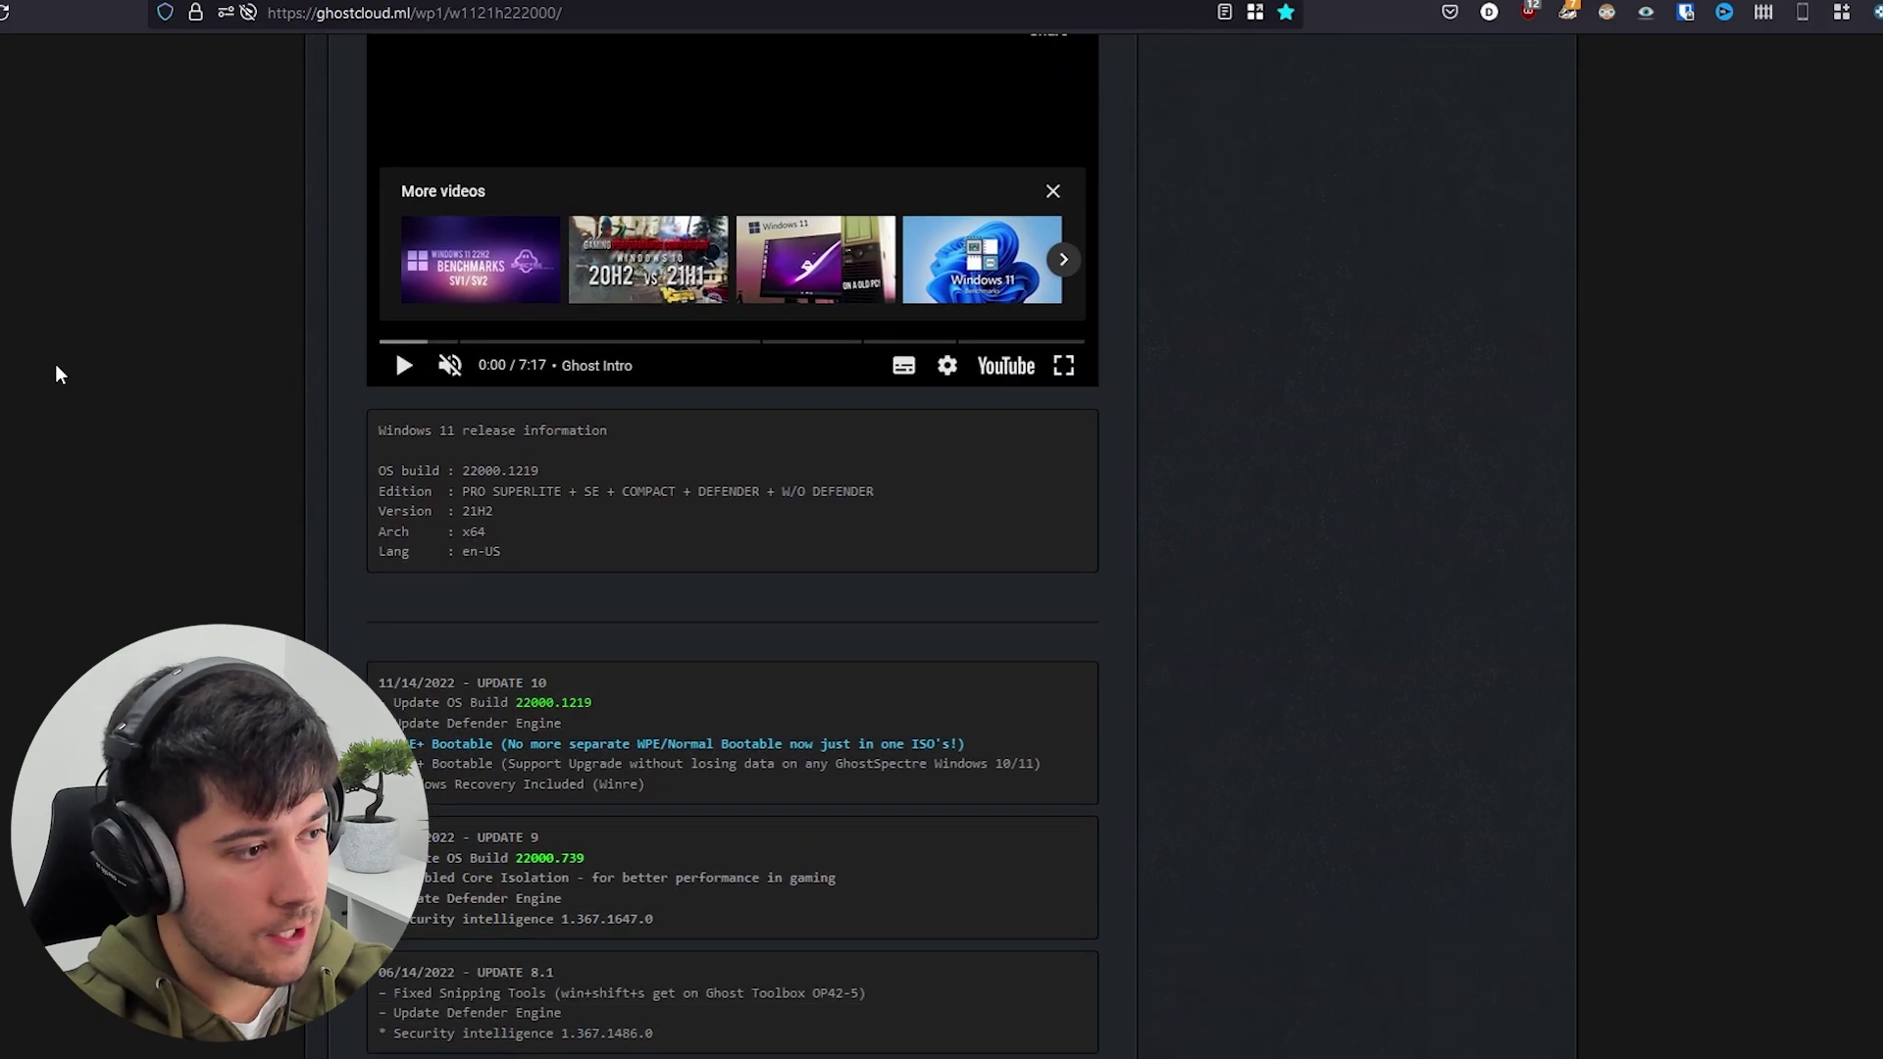
{"action": "scroll", "coordinate": [561, 451], "scroll_direction": "down", "scroll_amount": 20}
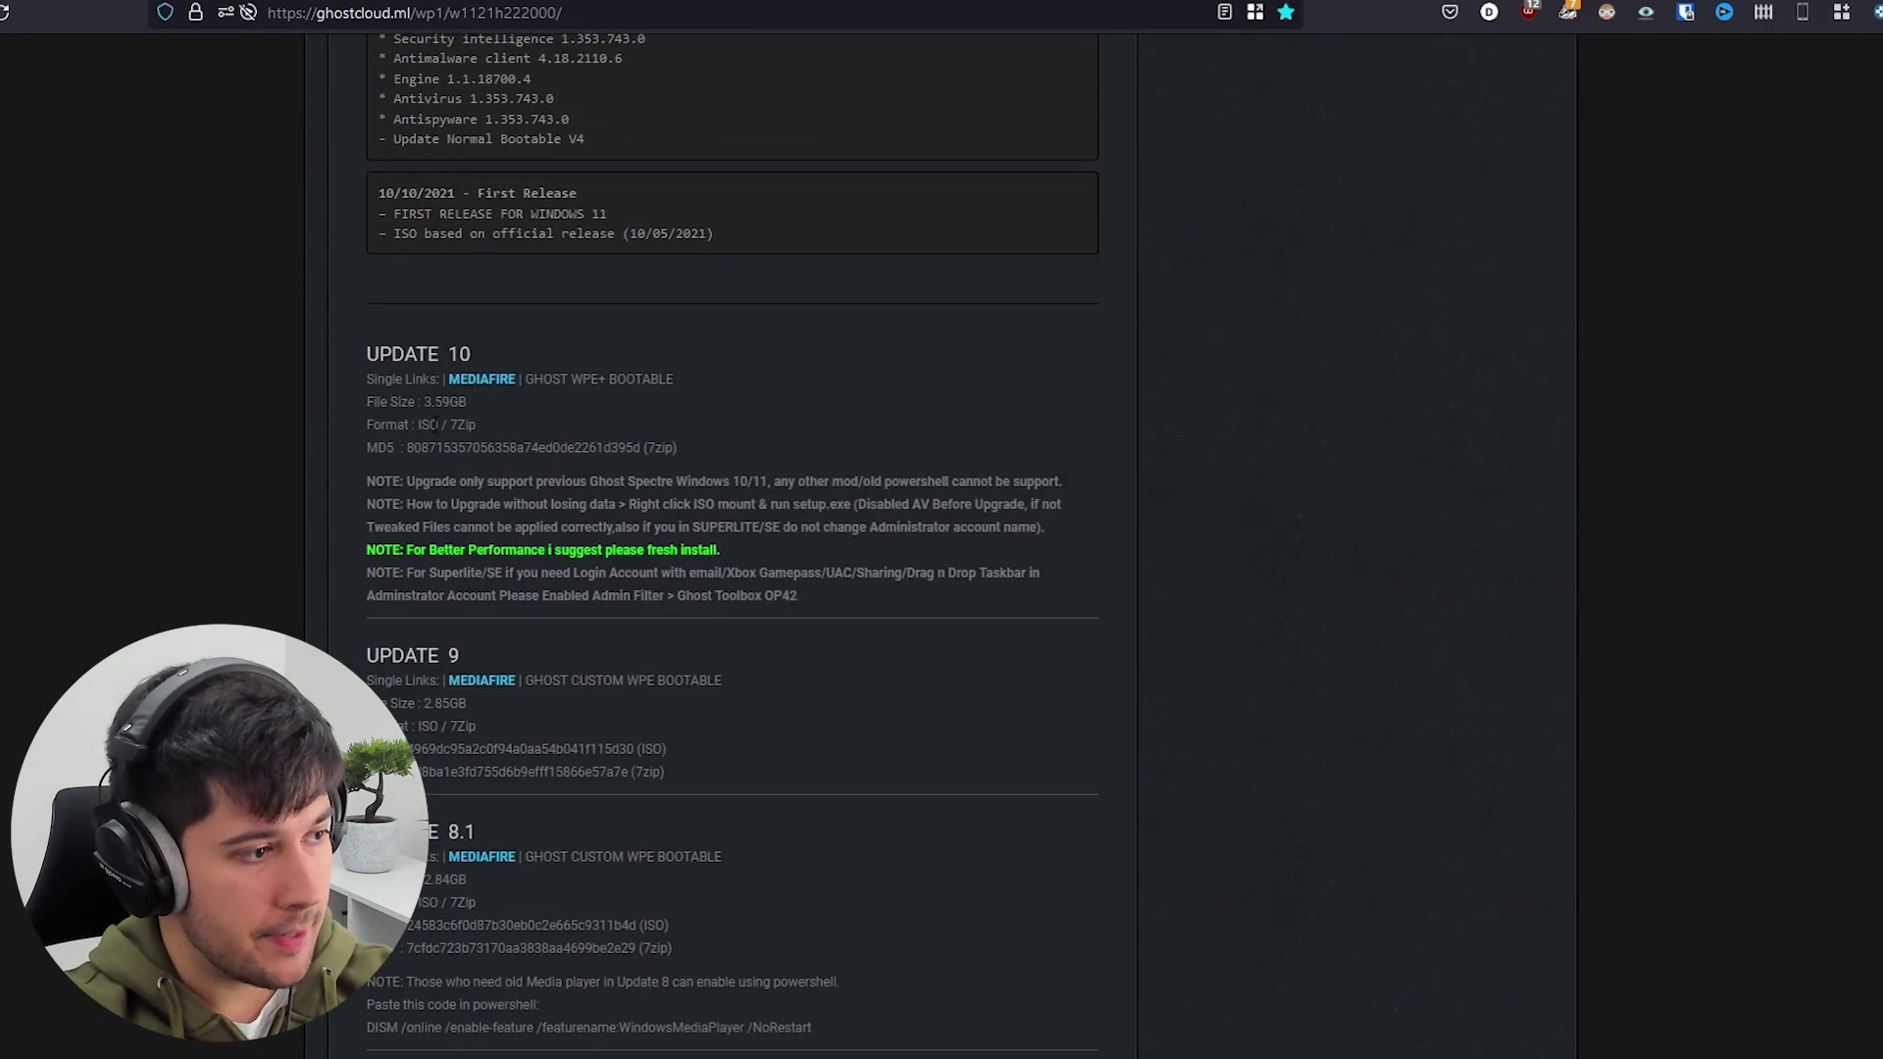
{"action": "scroll", "coordinate": [588, 470], "scroll_direction": "down", "scroll_amount": 1}
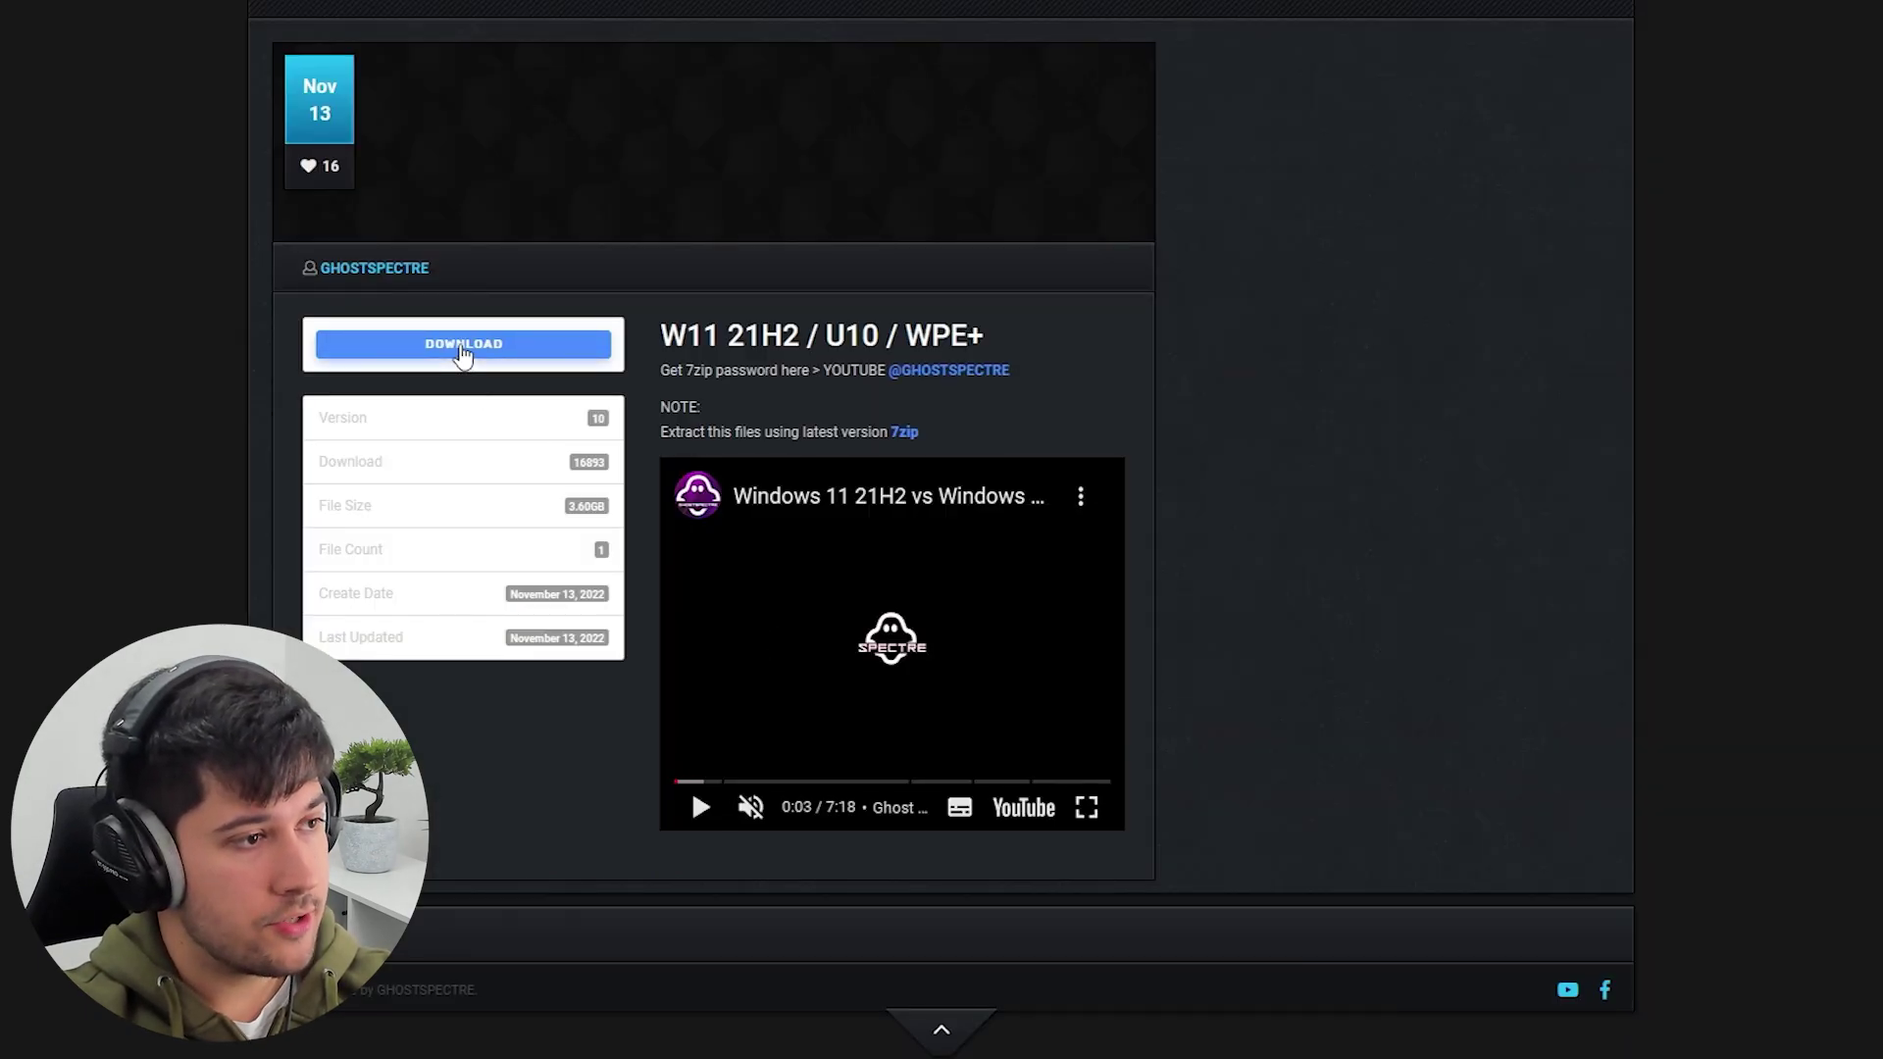
{"action": "left_click", "coordinate": [463, 345]}
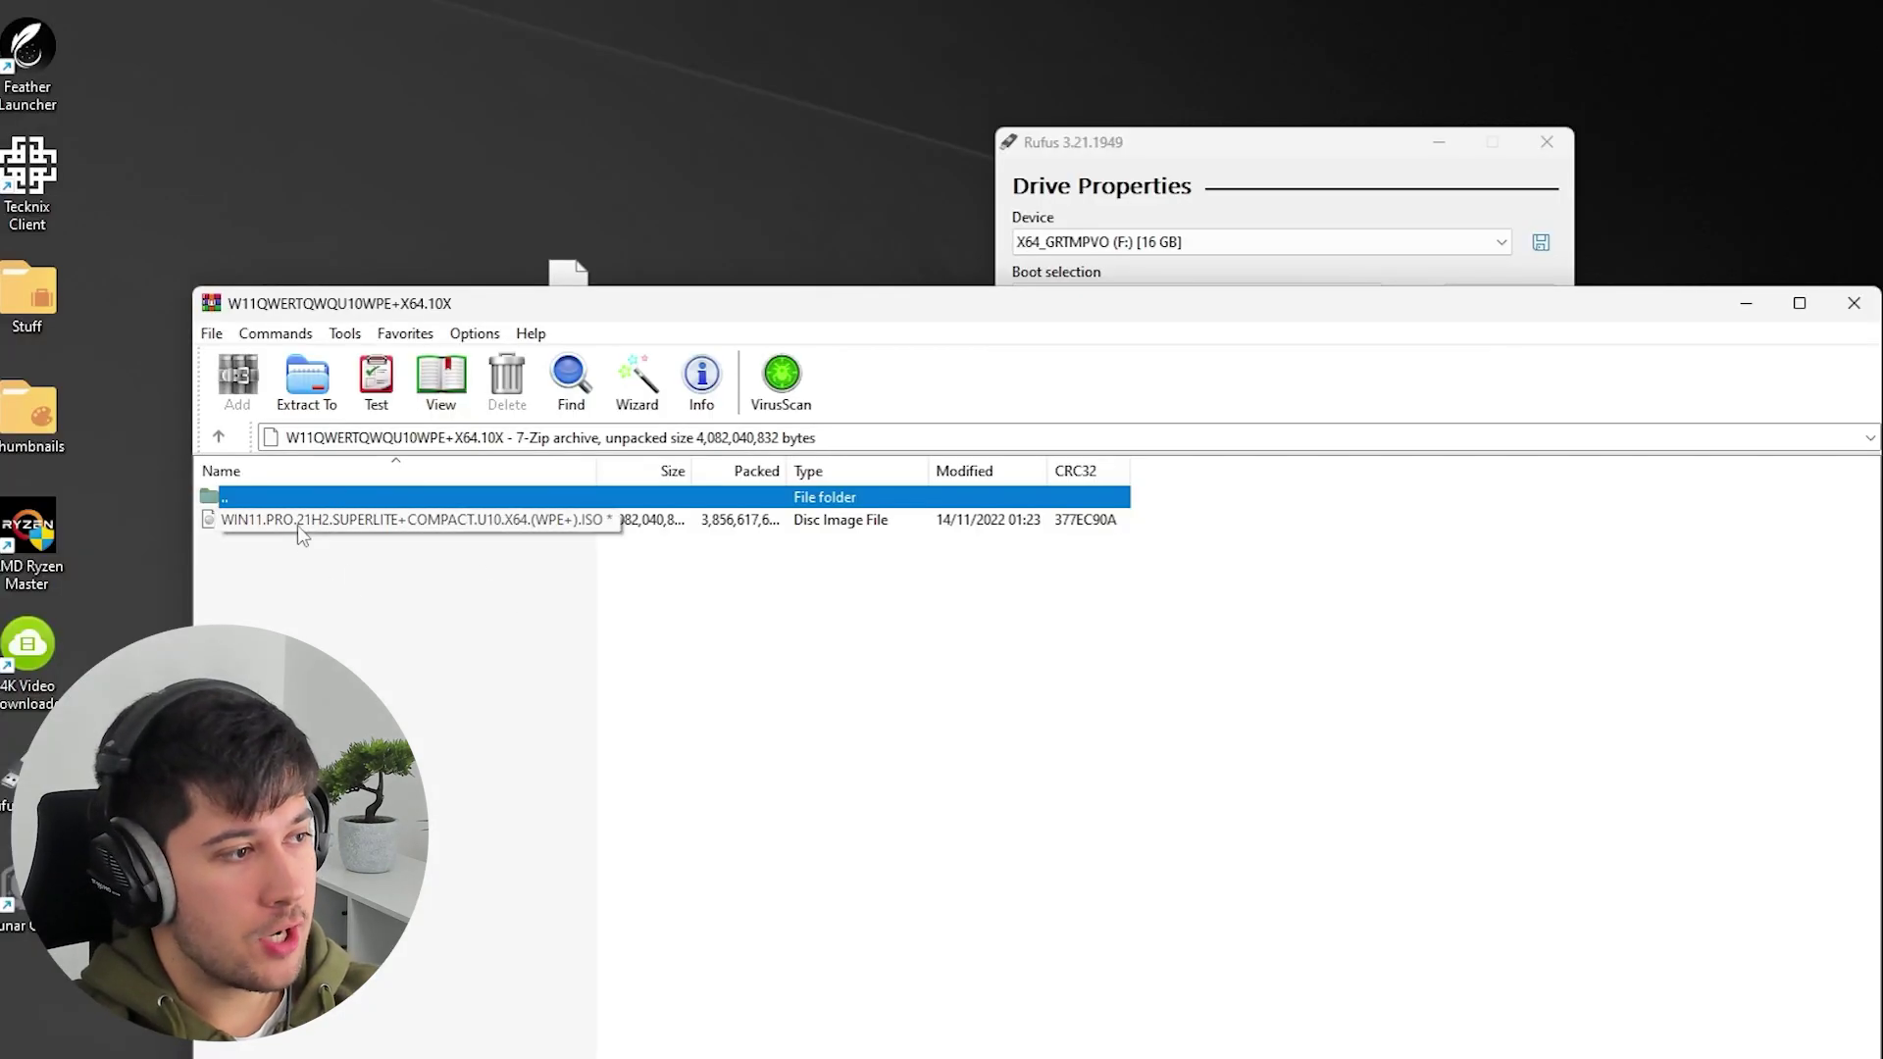
Extract the Windows 11 SUPERLITE U10 ISO to the desktop, finding the archive password in the video description
{"action": "left_click_drag", "start_coordinate": [423, 527], "coordinate": [537, 514]}
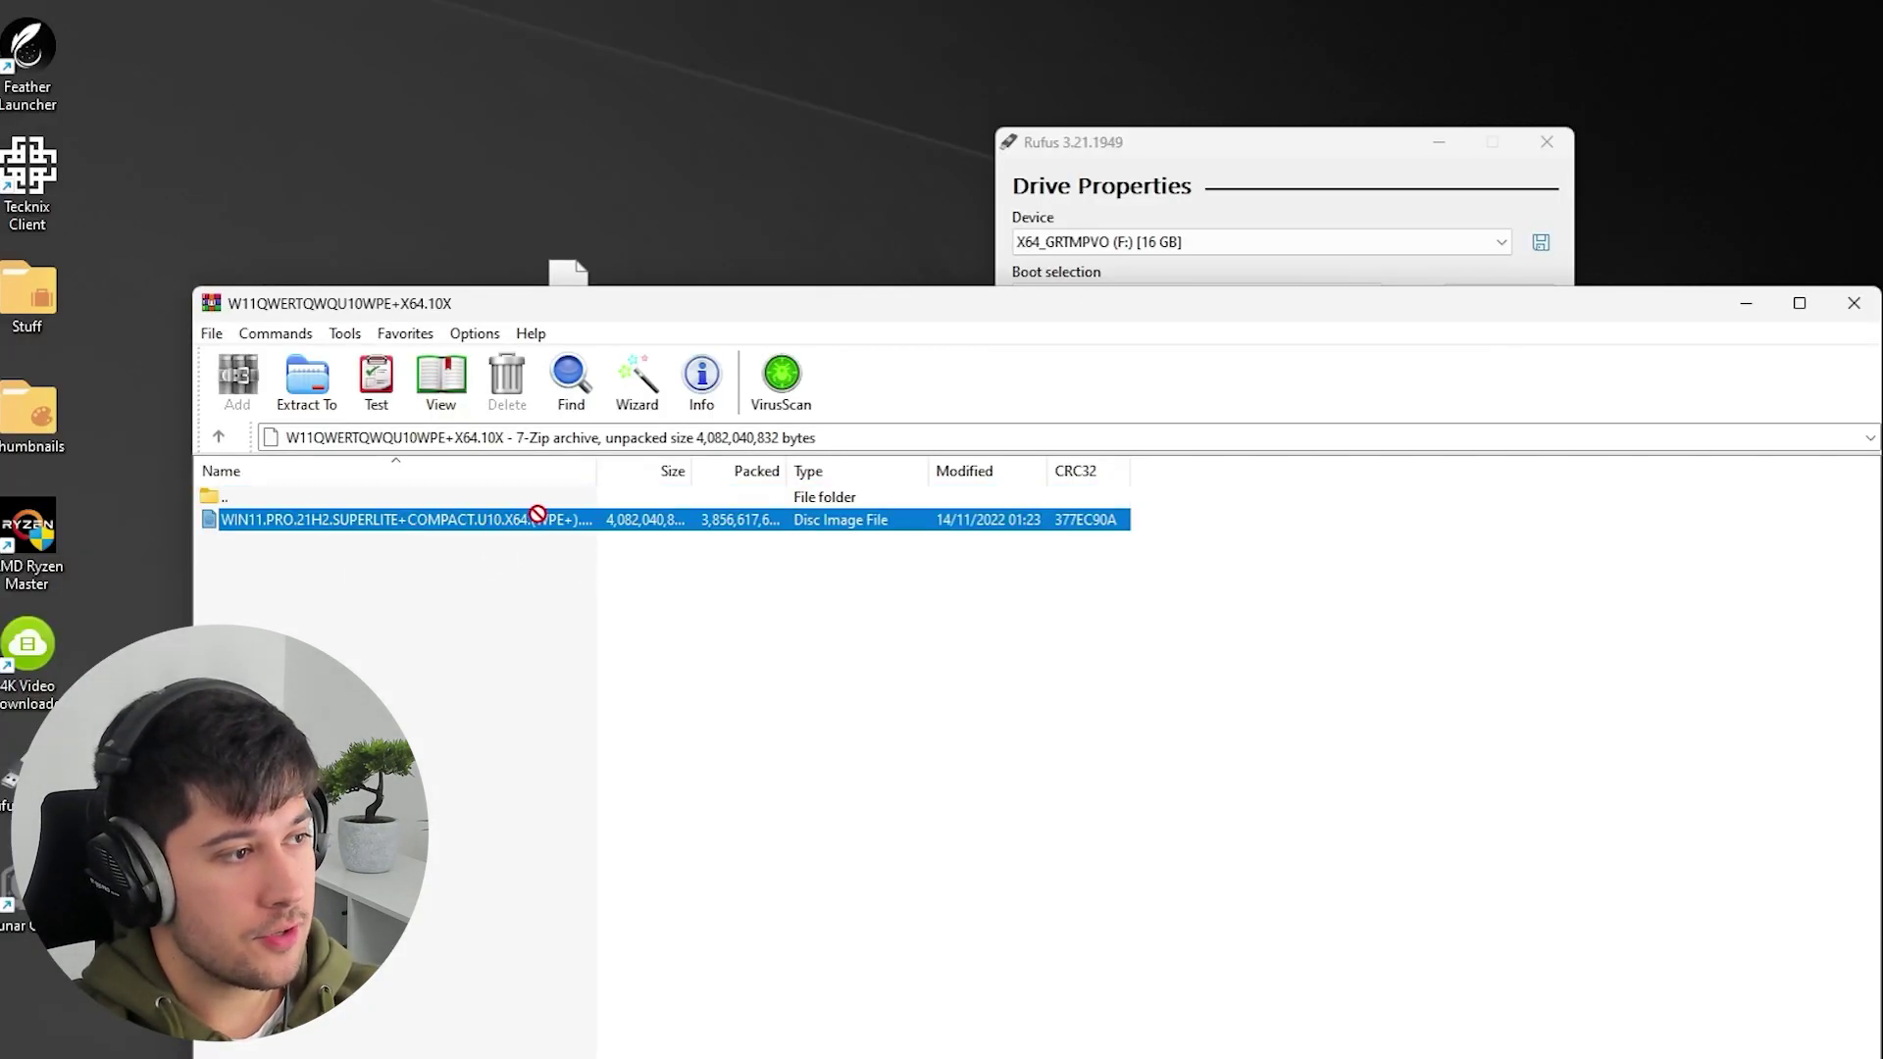
{"action": "left_click_drag", "start_coordinate": [684, 116], "coordinate": [684, 116]}
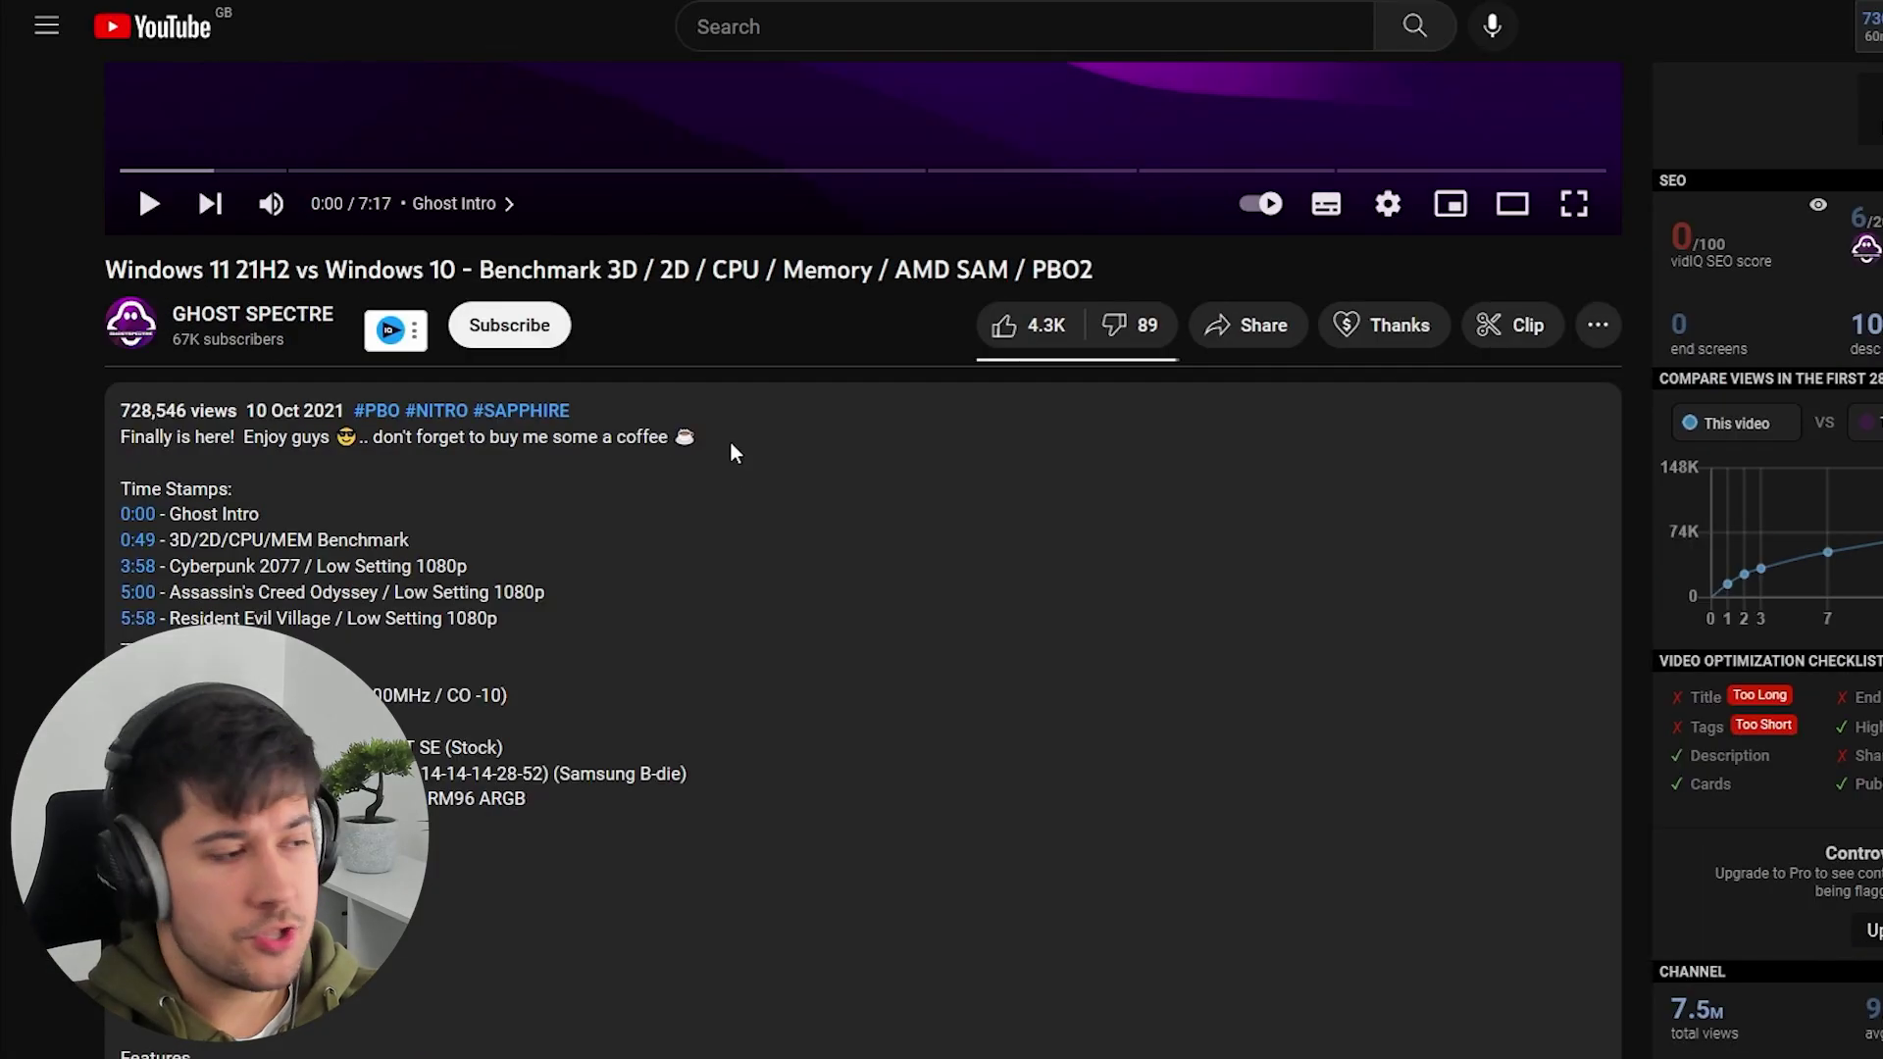
{"action": "scroll", "coordinate": [730, 446], "scroll_direction": "down", "scroll_amount": 5}
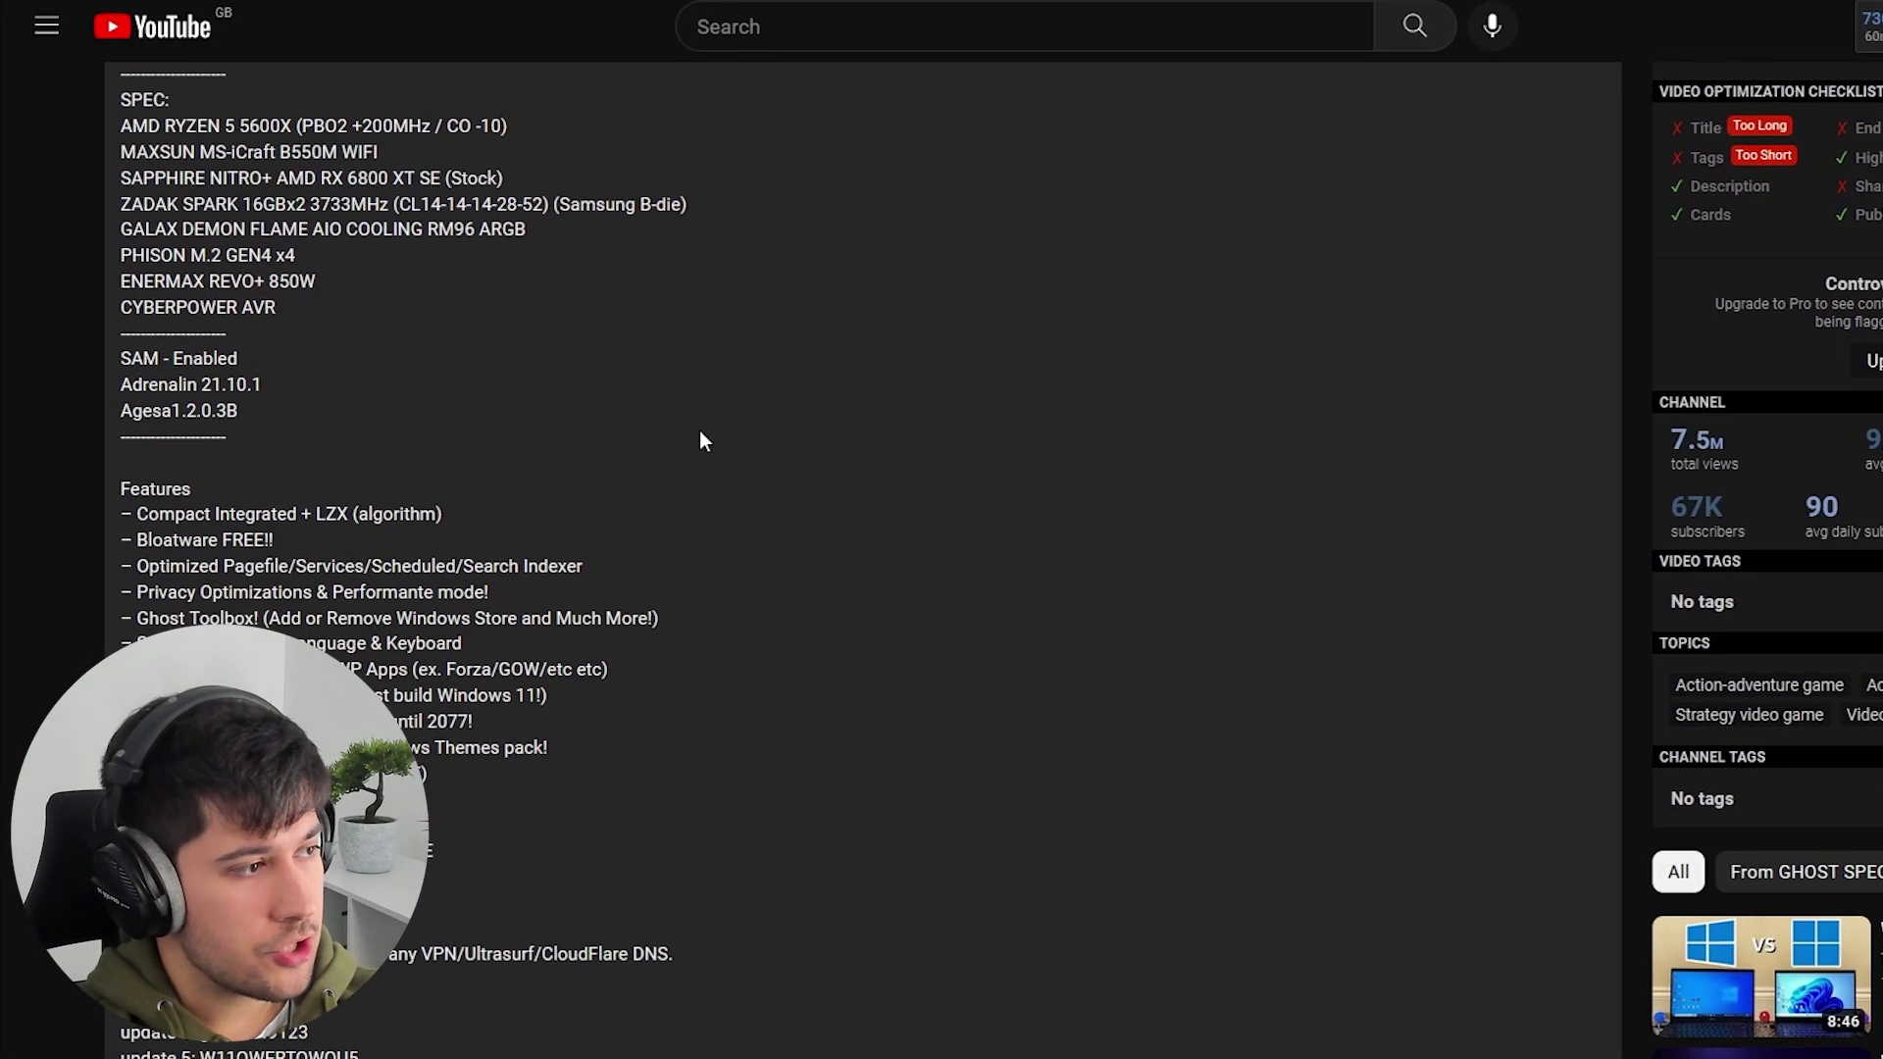
{"action": "scroll", "coordinate": [690, 432], "scroll_direction": "down", "scroll_amount": 4}
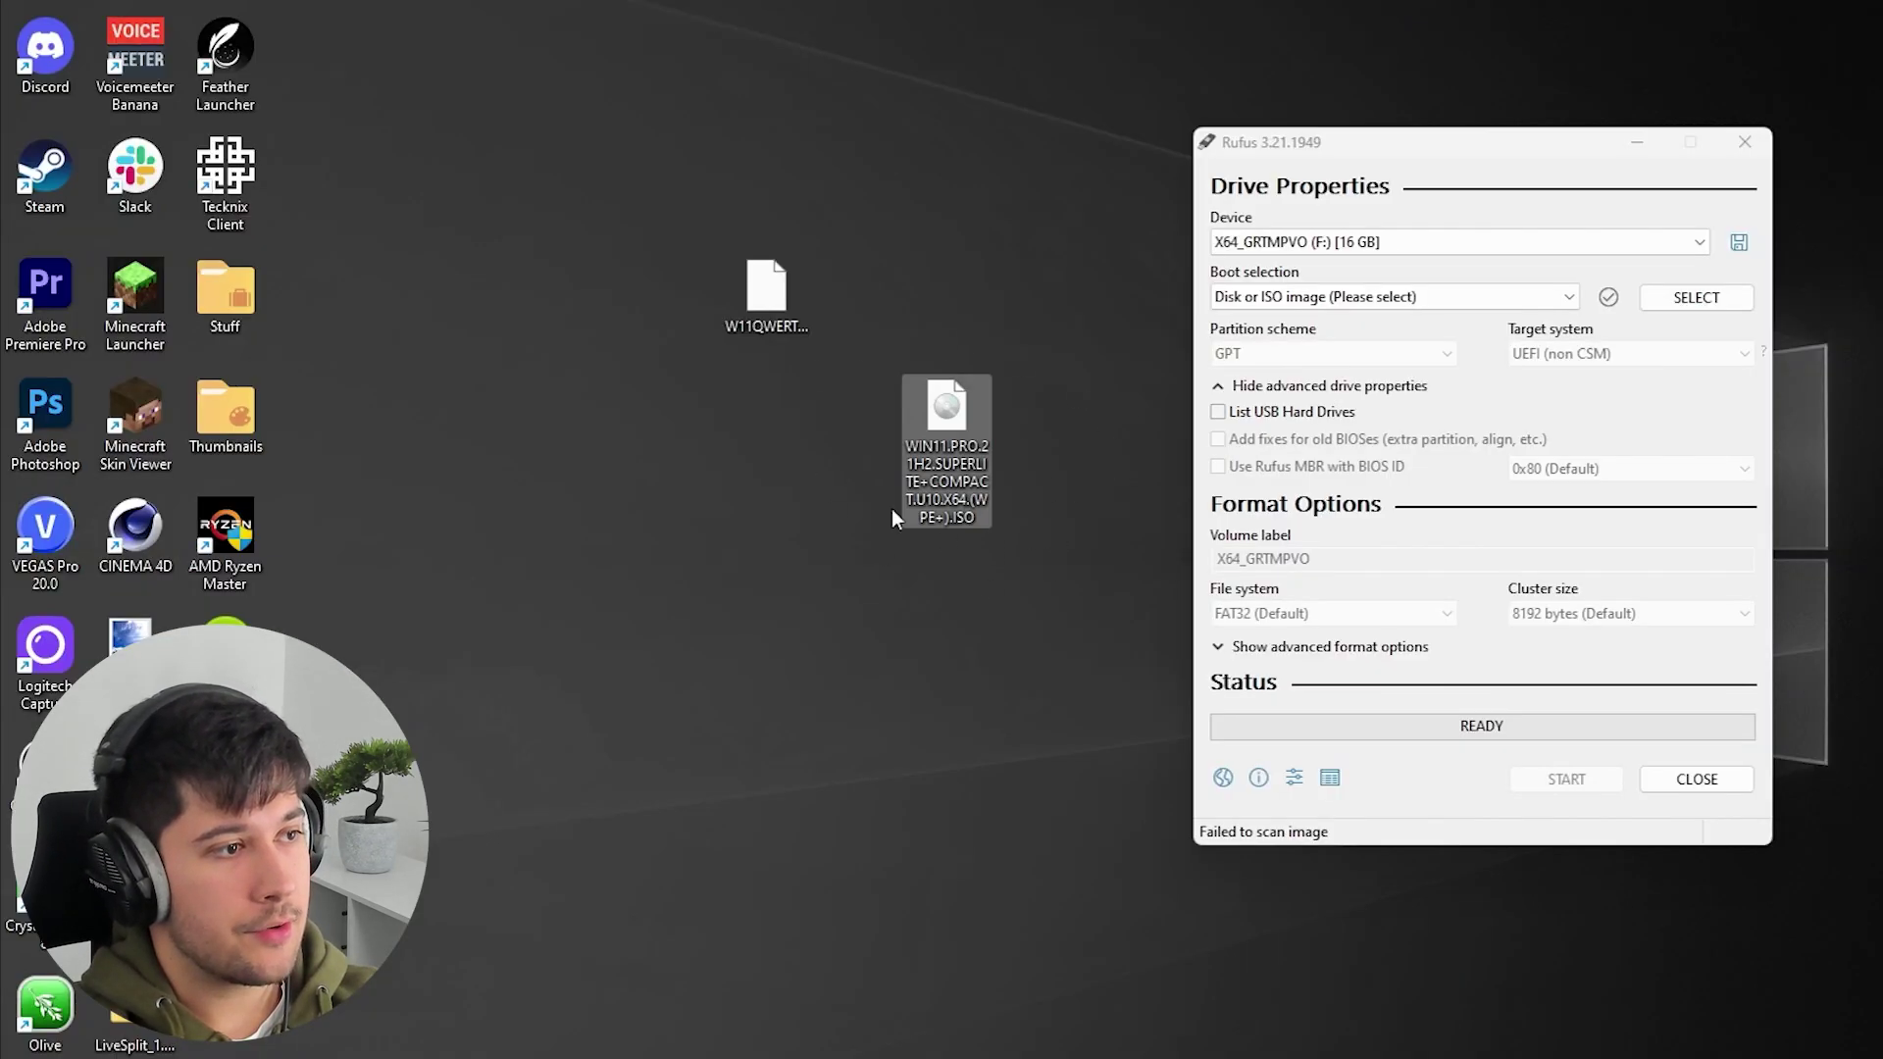
Write the SUPERLITE ISO to the 16 GB USB drive in Rufus, accepting data erasure
{"action": "left_click_drag", "start_coordinate": [1467, 160], "coordinate": [1429, 172]}
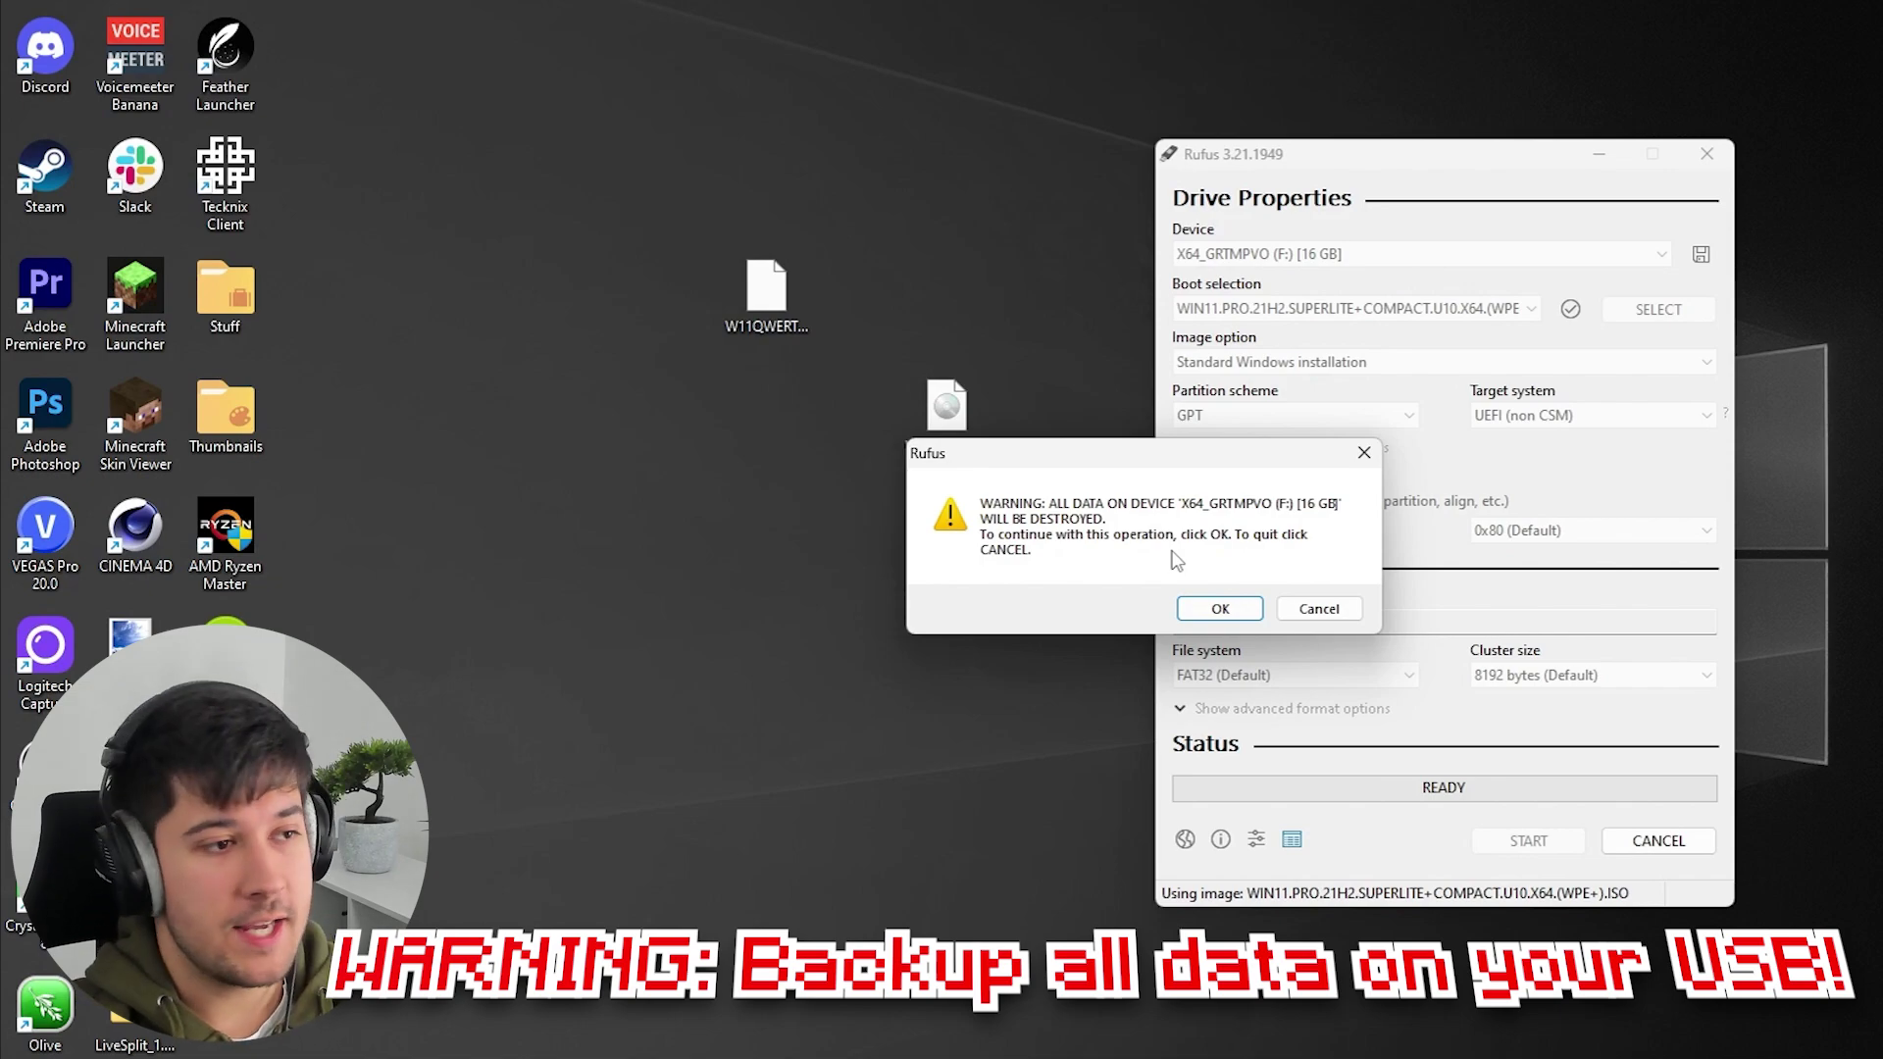
{"action": "left_click", "coordinate": [1220, 608]}
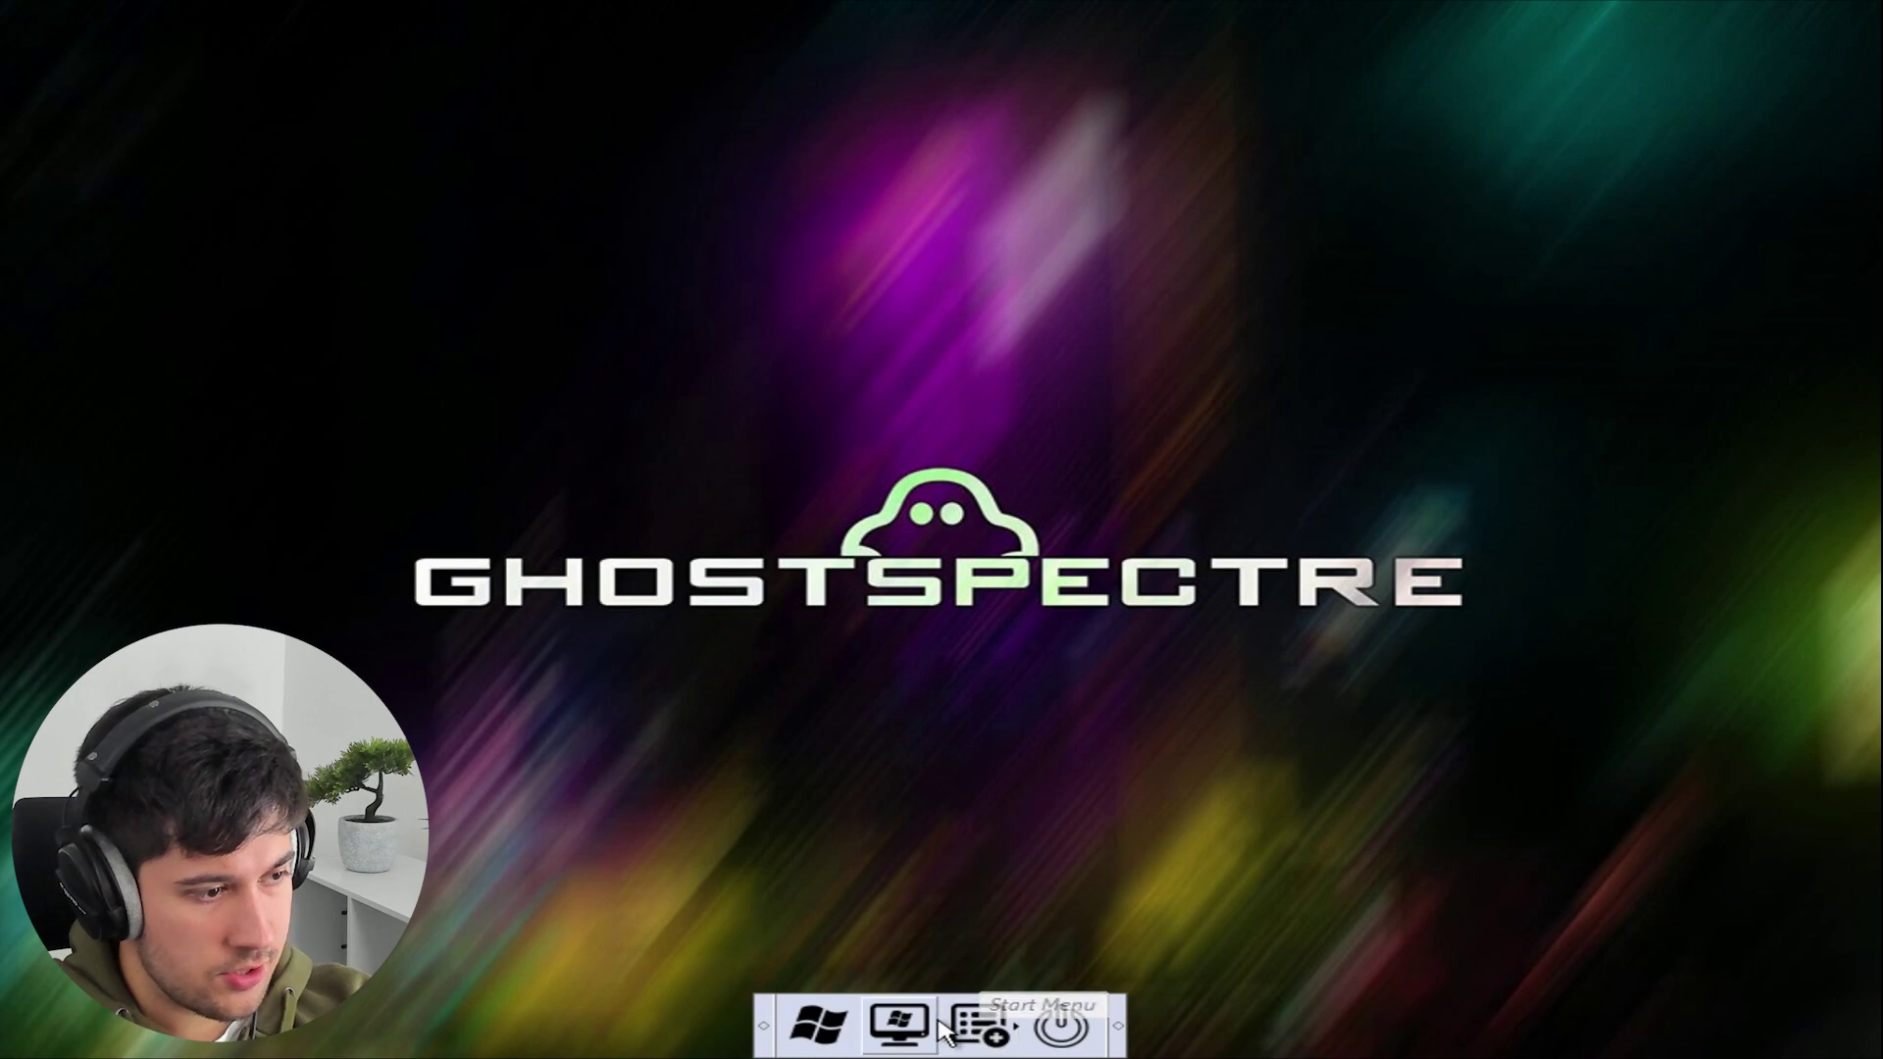
Browse the WinPE Start Menu tools, then view the C: and D: drives in This PC
{"action": "left_click", "coordinate": [974, 1025]}
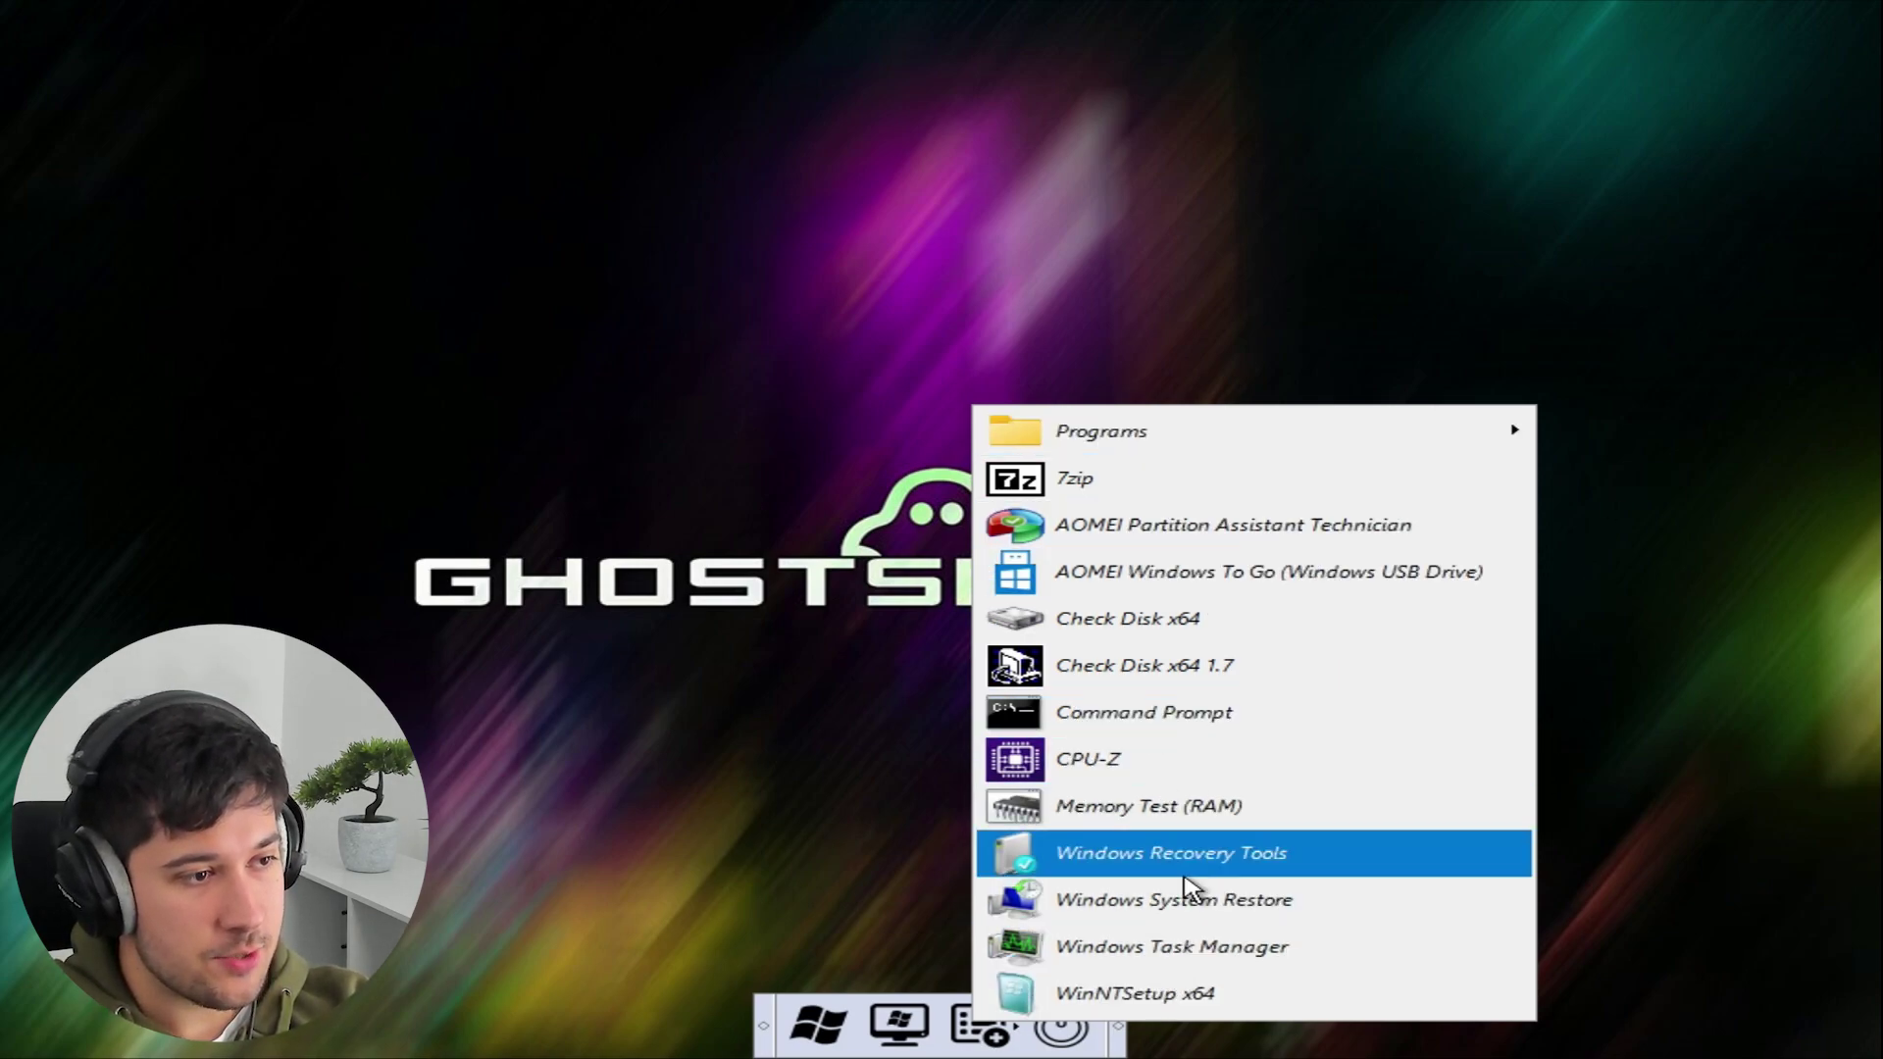
{"action": "left_click", "coordinate": [786, 702]}
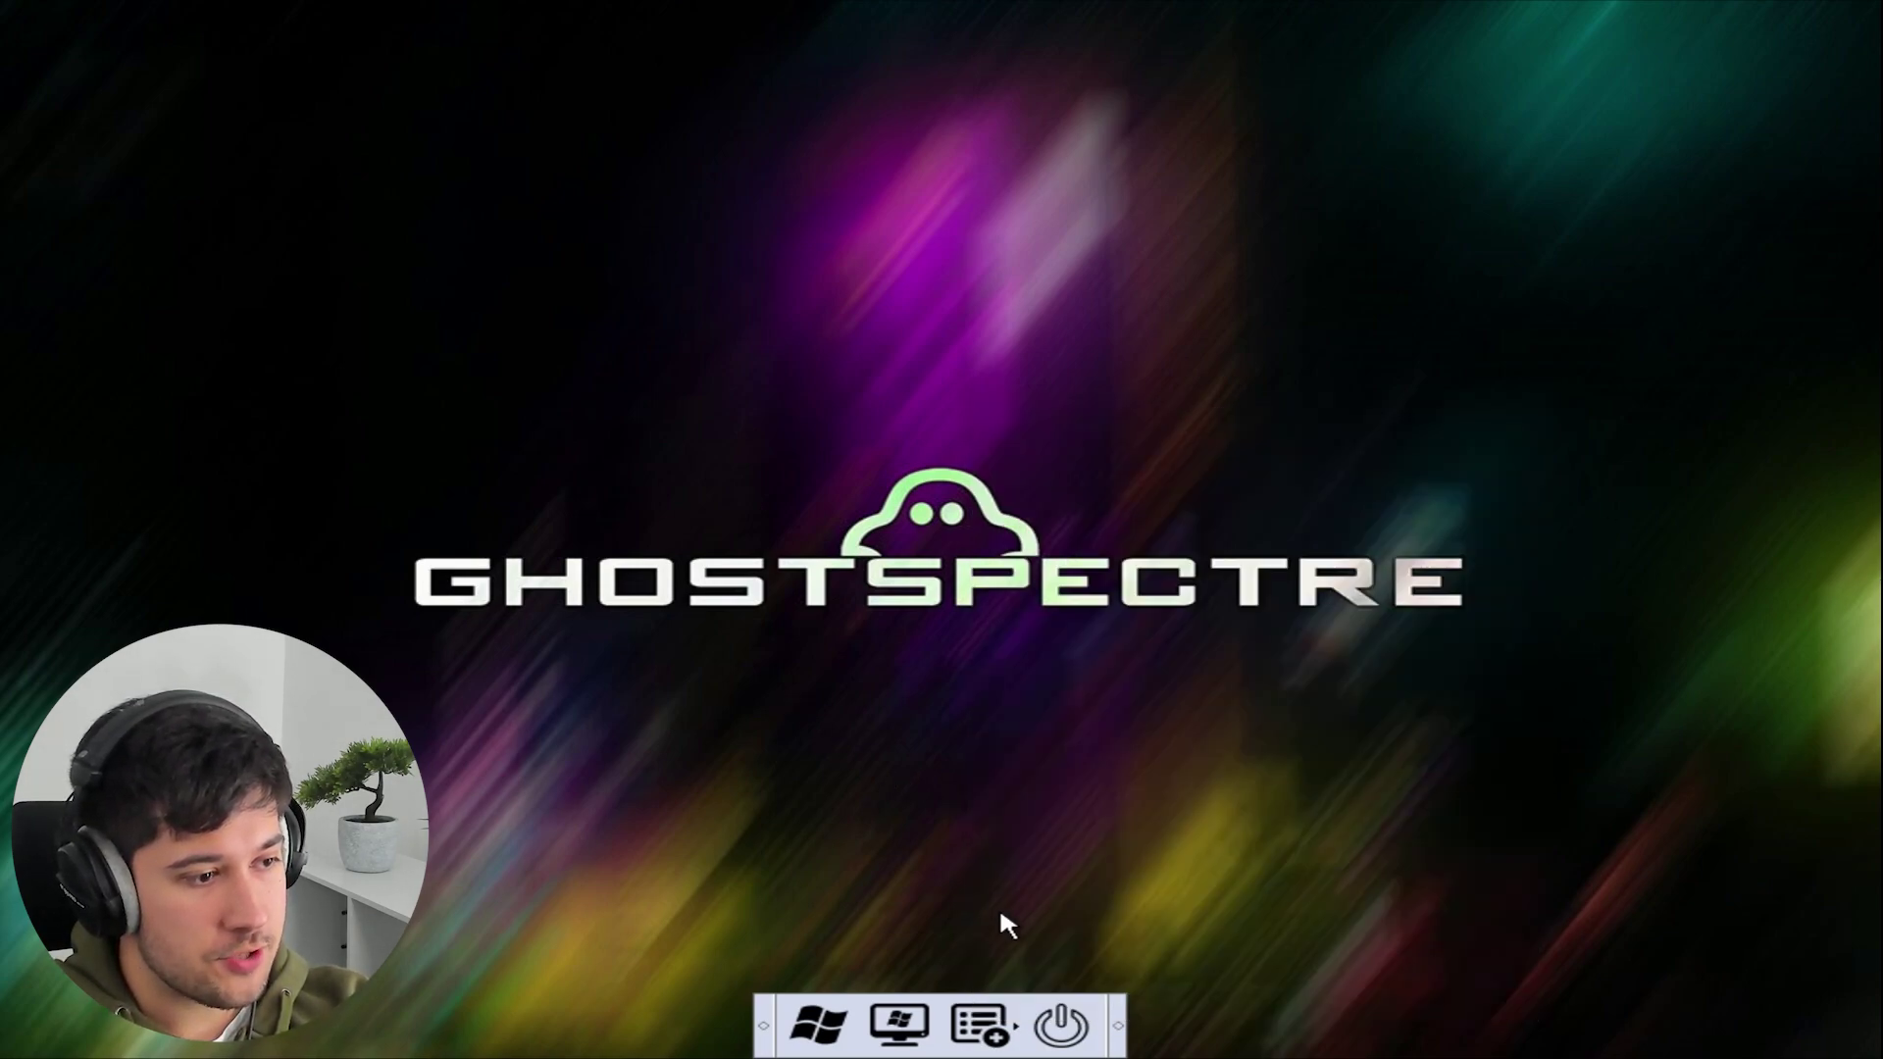
{"action": "left_click", "coordinate": [882, 1025]}
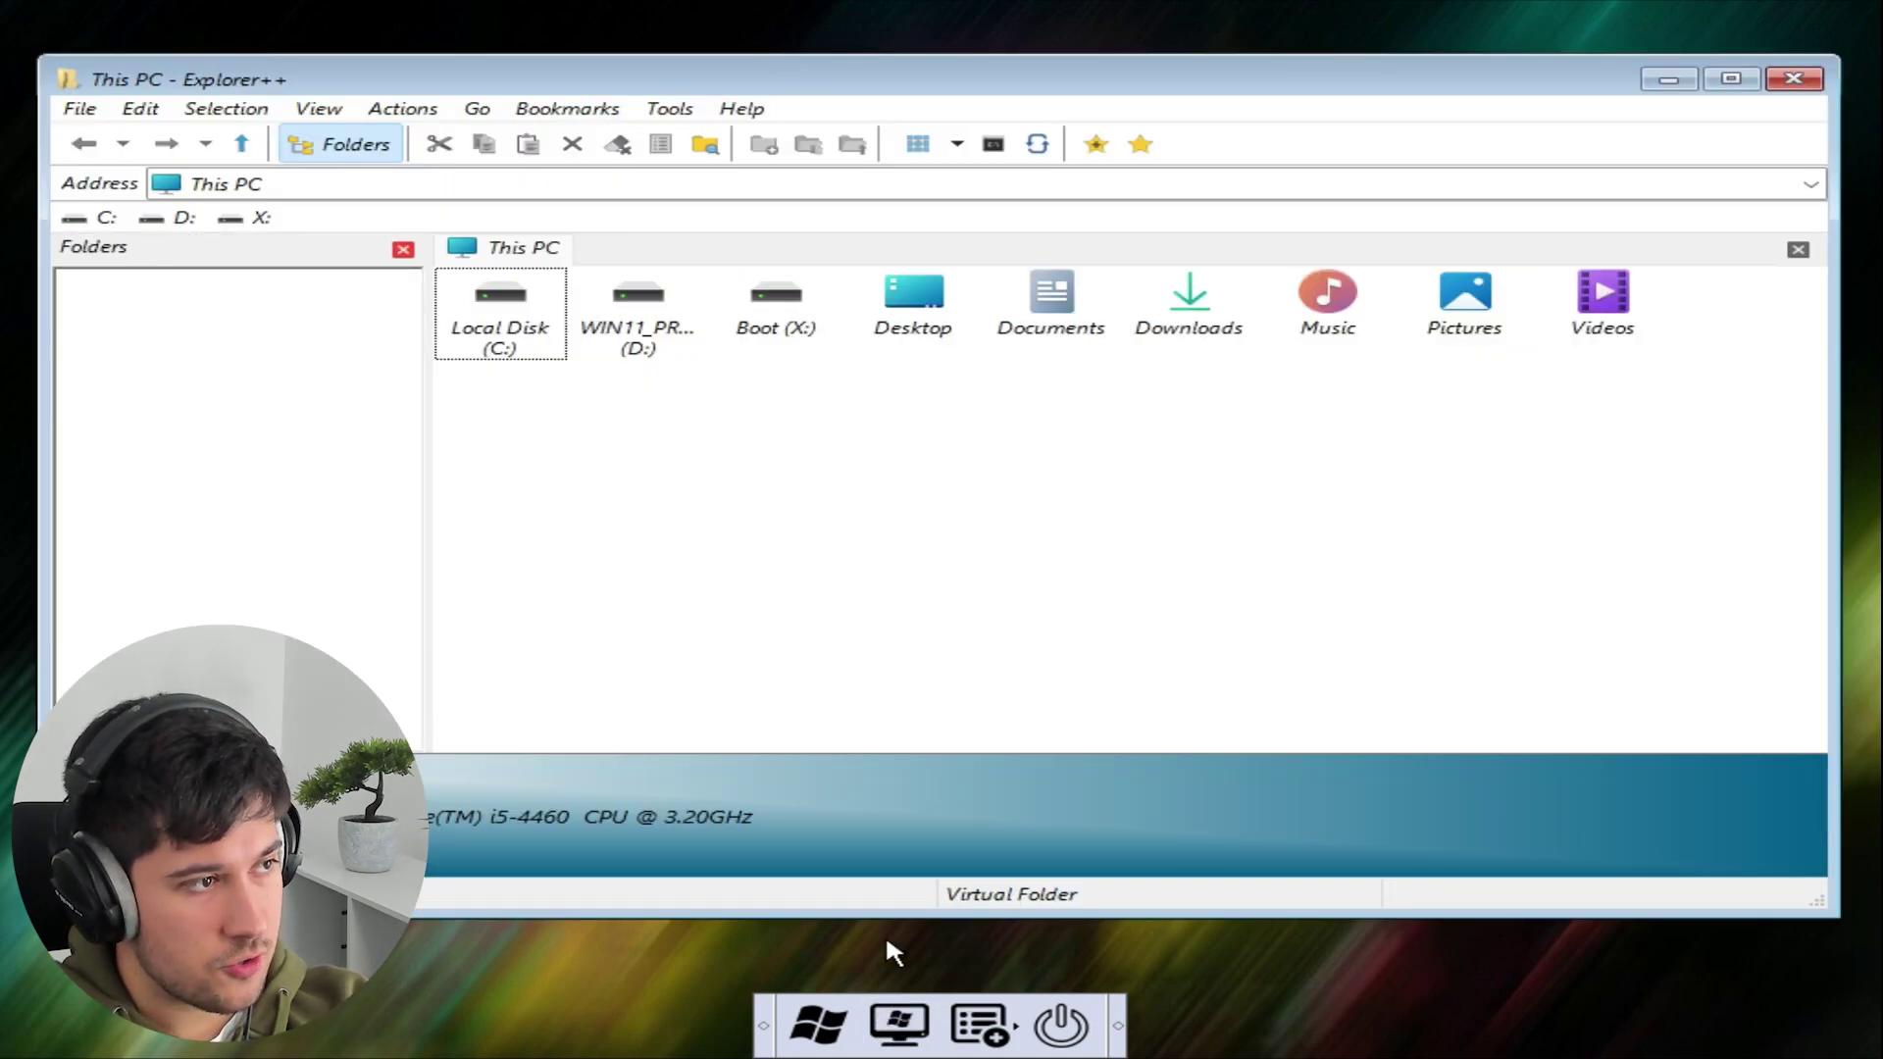
{"action": "left_click_drag", "start_coordinate": [1715, 466], "coordinate": [495, 338]}
{"action": "left_click", "coordinate": [744, 437]}
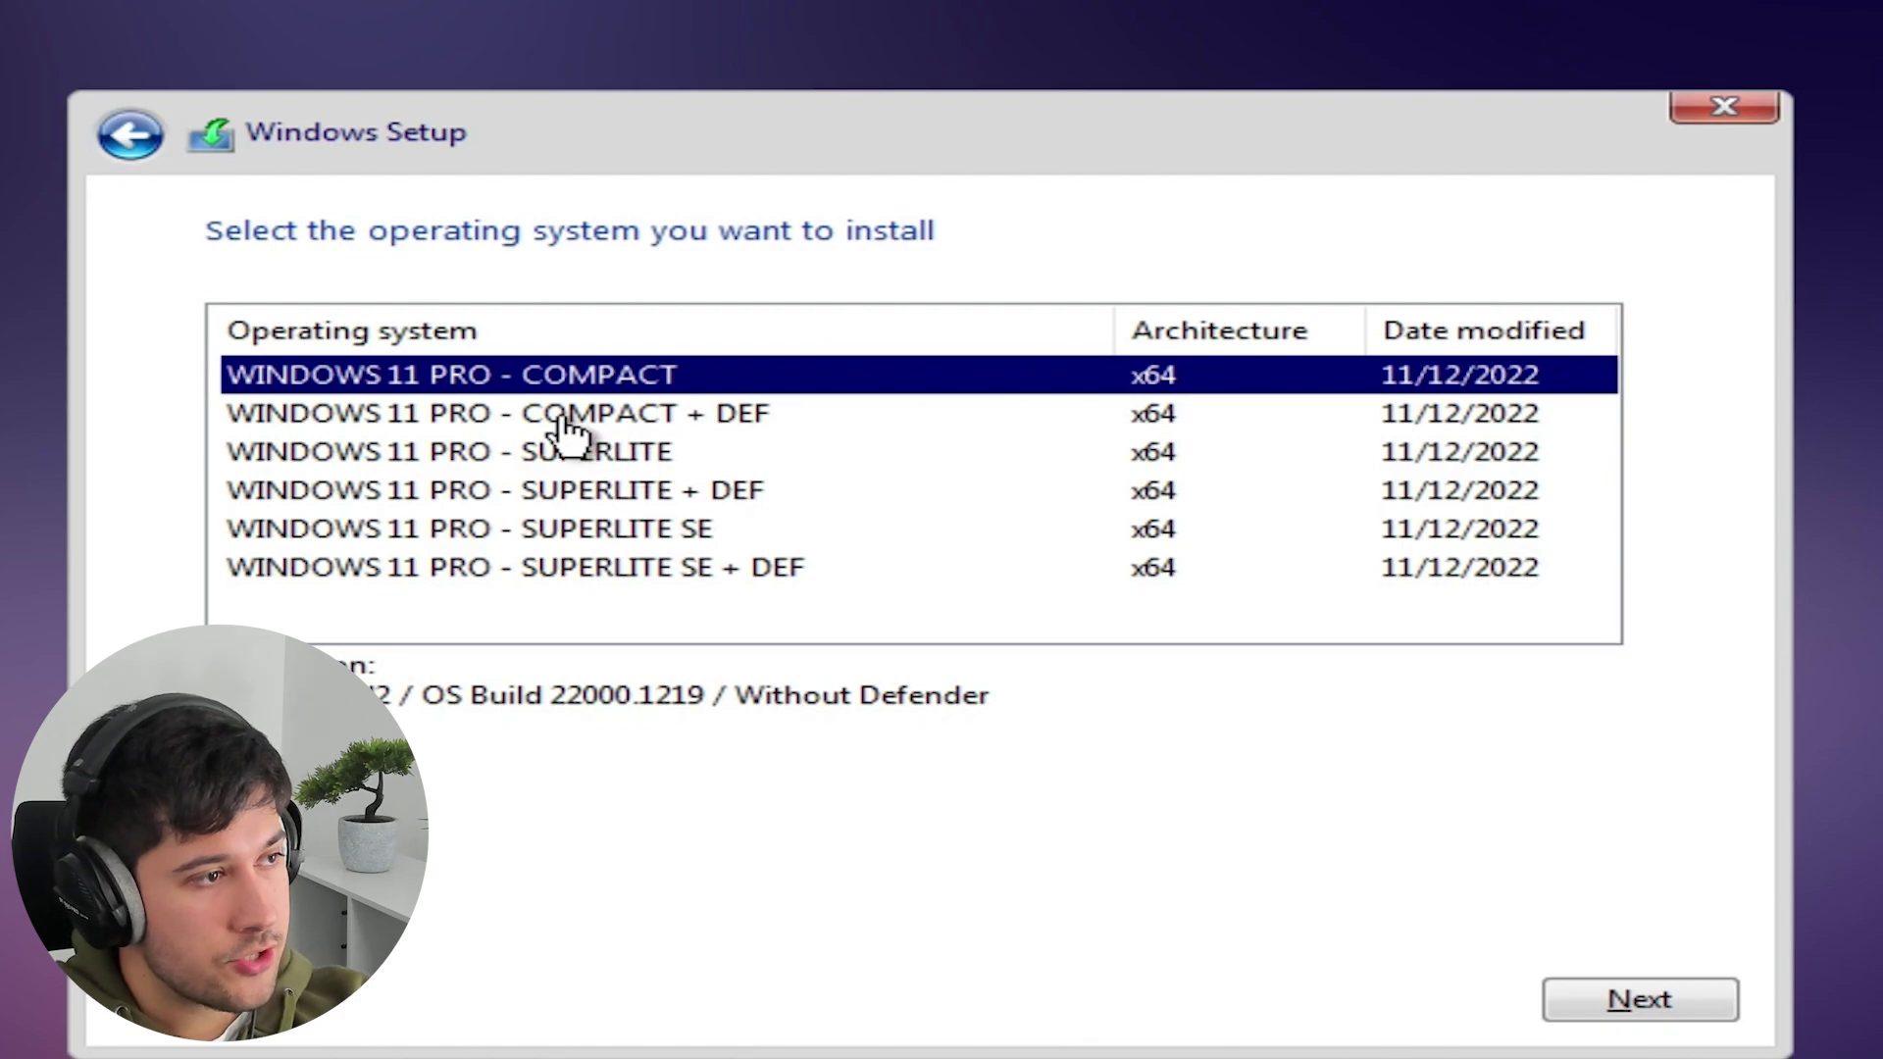
Compare the six Windows 11 Pro editions, then install WINDOWS 11 PRO - SUPERLITE (Without Defender)
{"action": "left_click", "coordinate": [632, 410]}
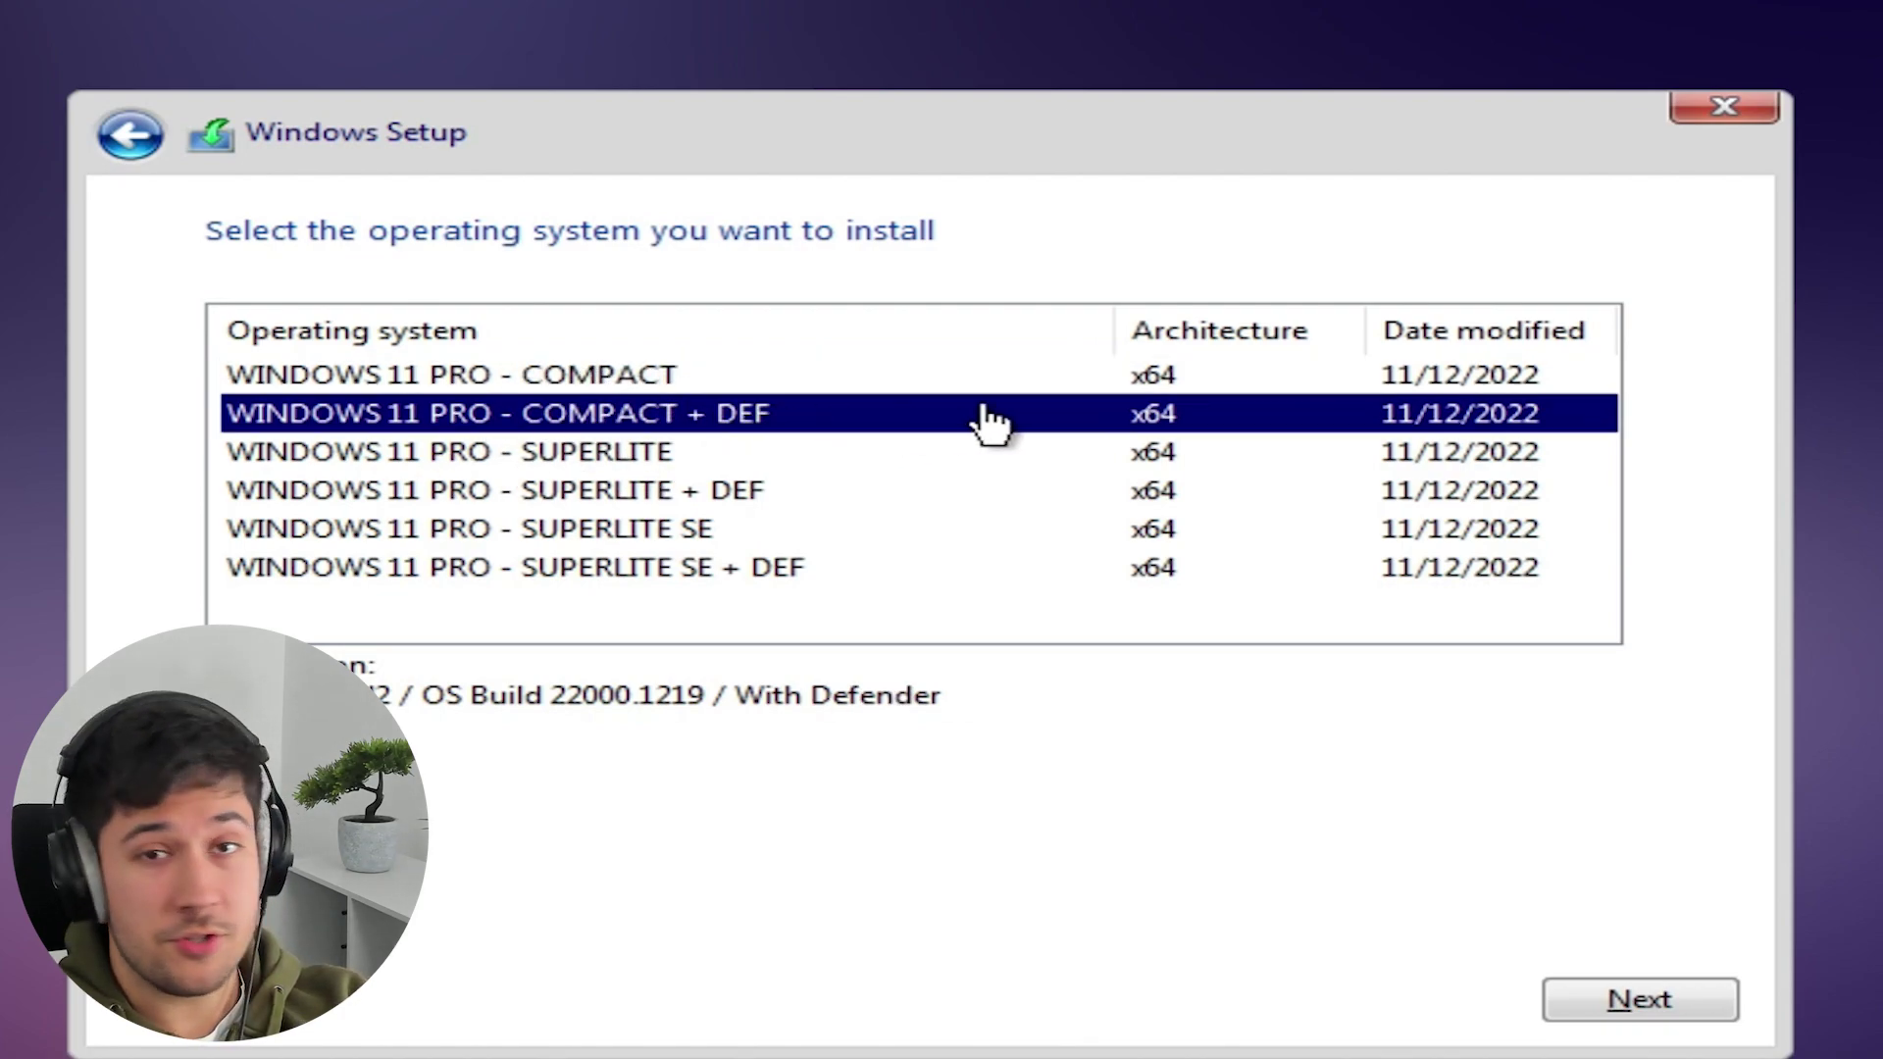
{"action": "left_click", "coordinate": [582, 462]}
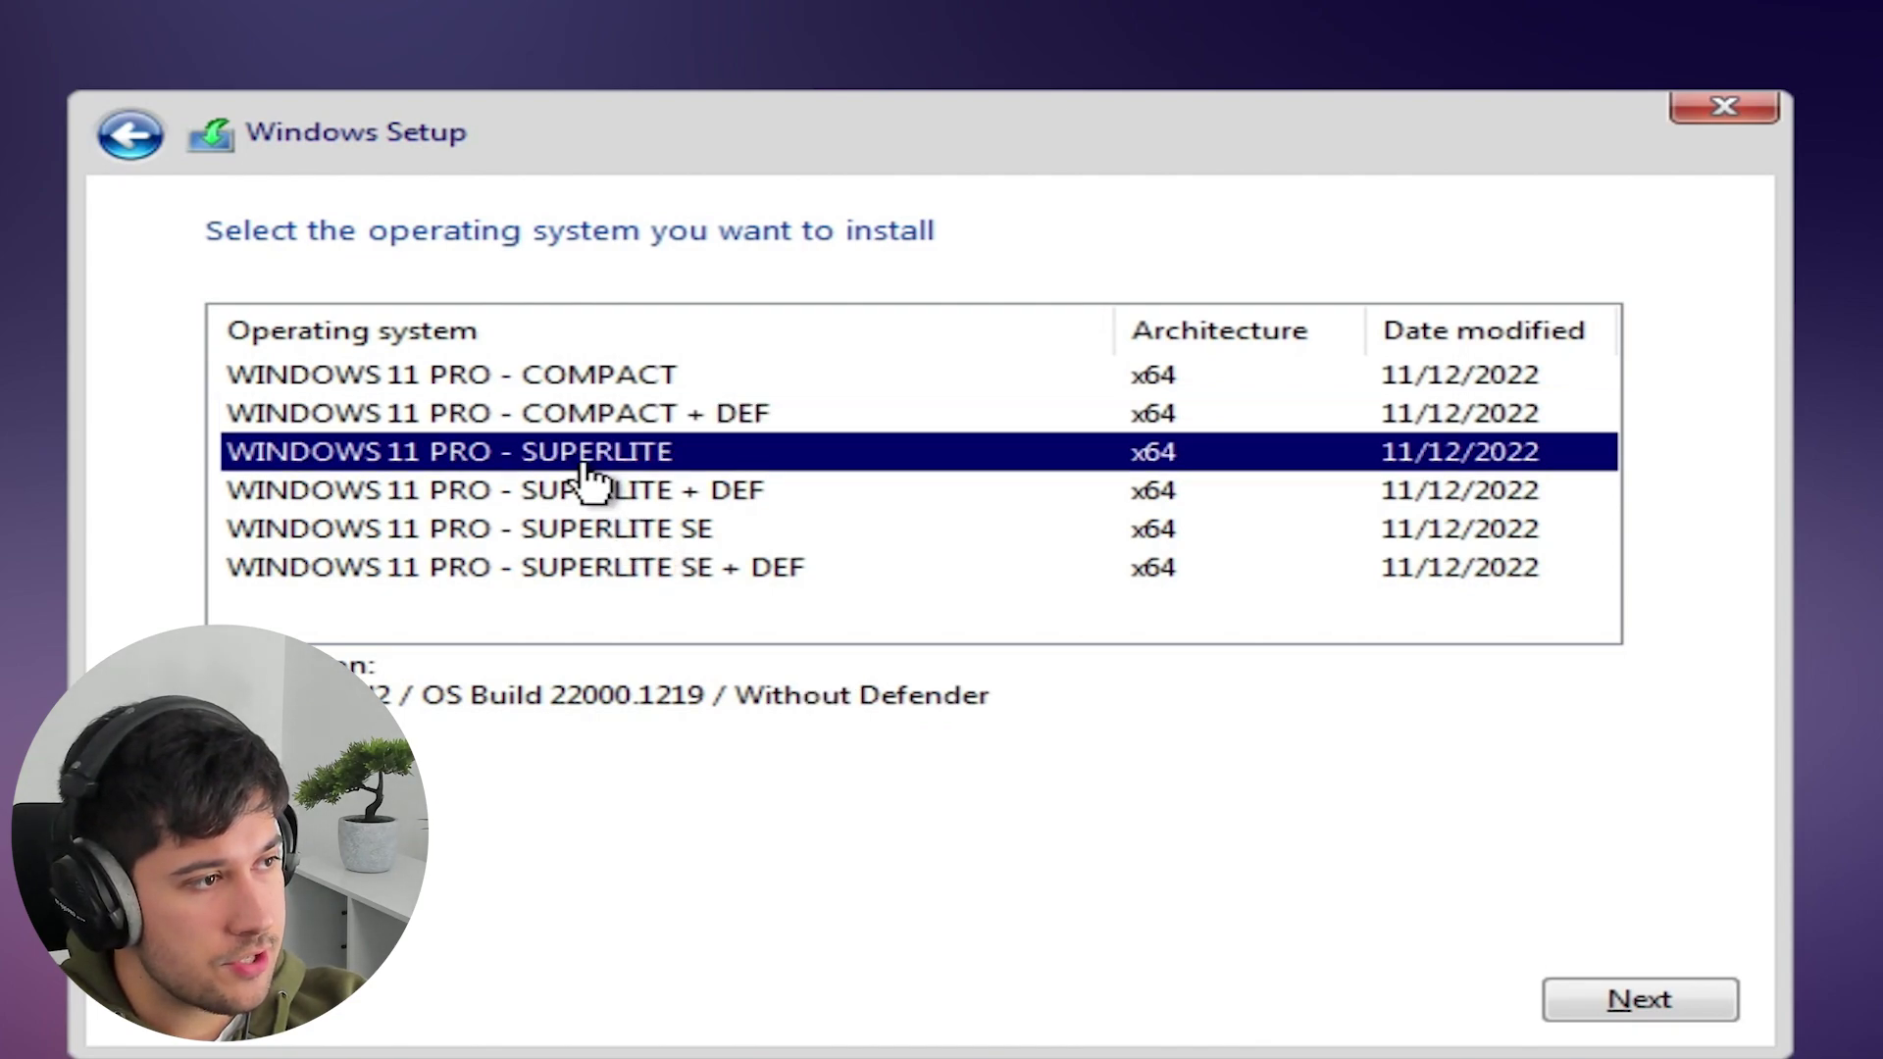
{"action": "left_click", "coordinate": [647, 495]}
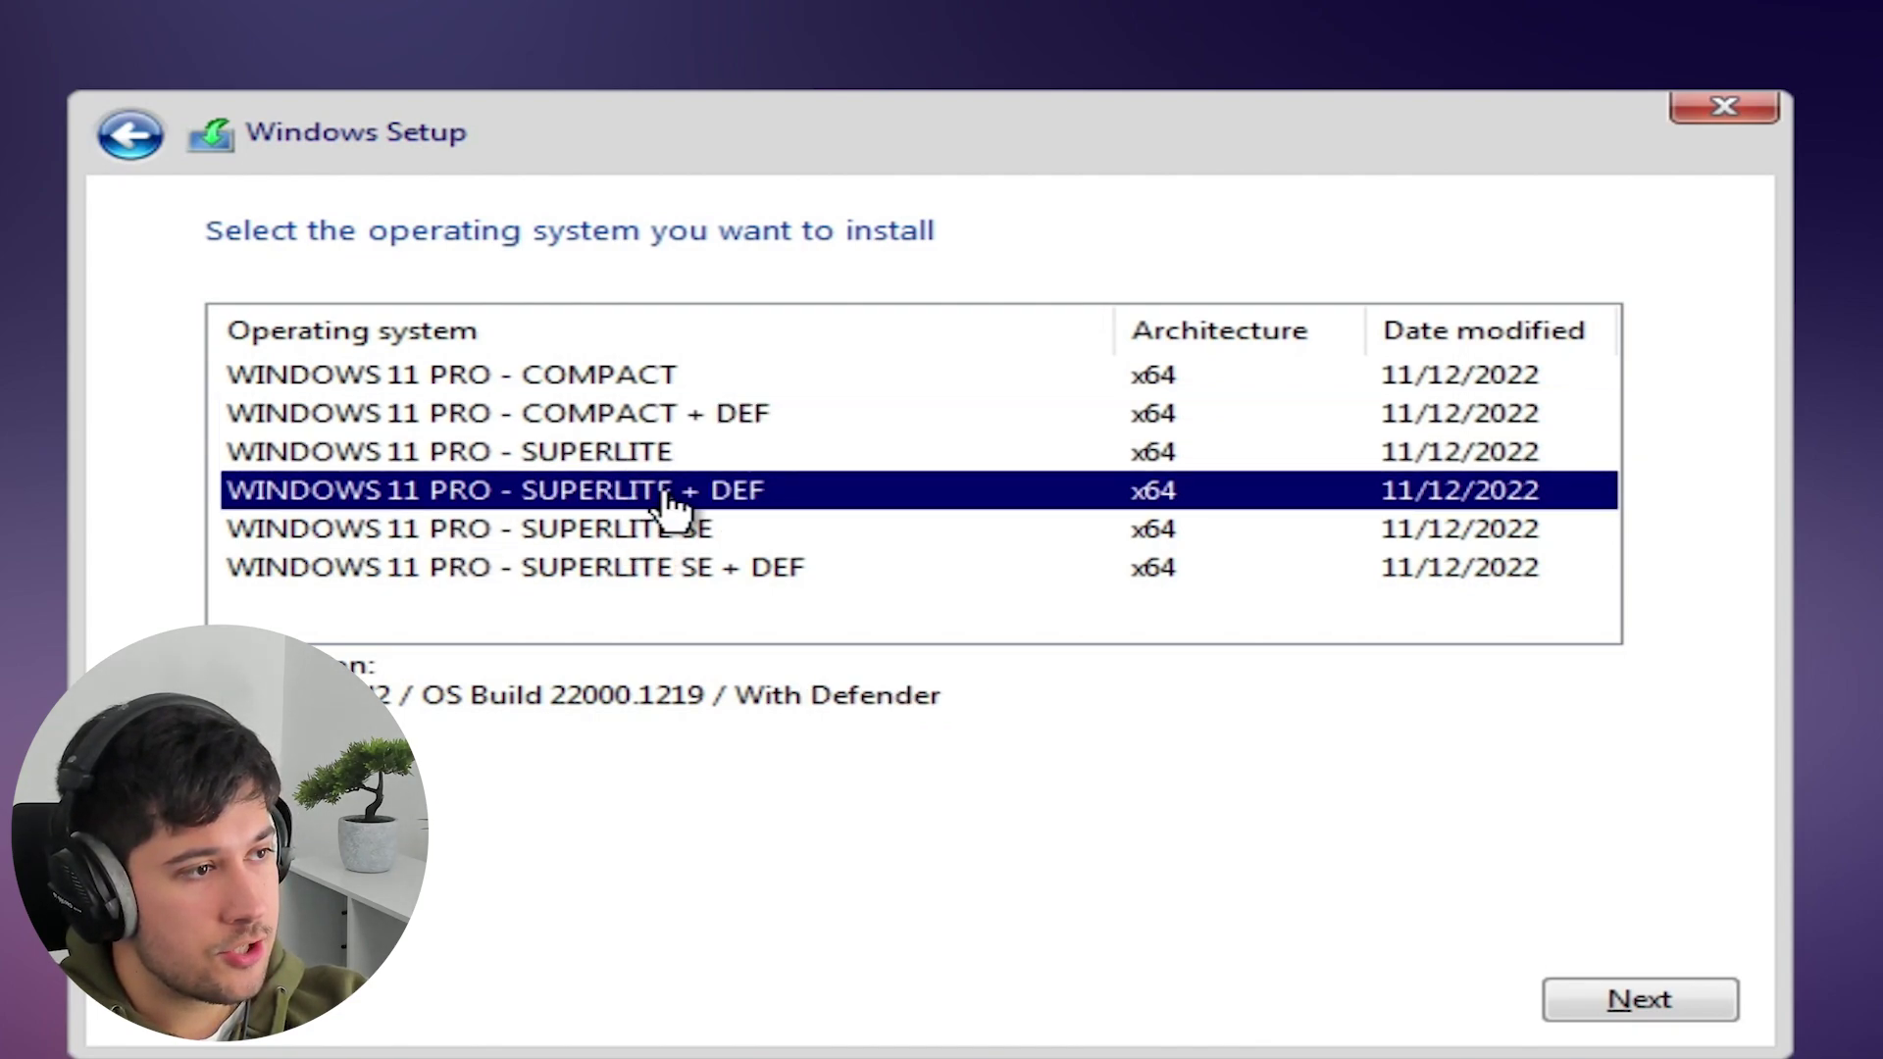
{"action": "left_click", "coordinate": [675, 535]}
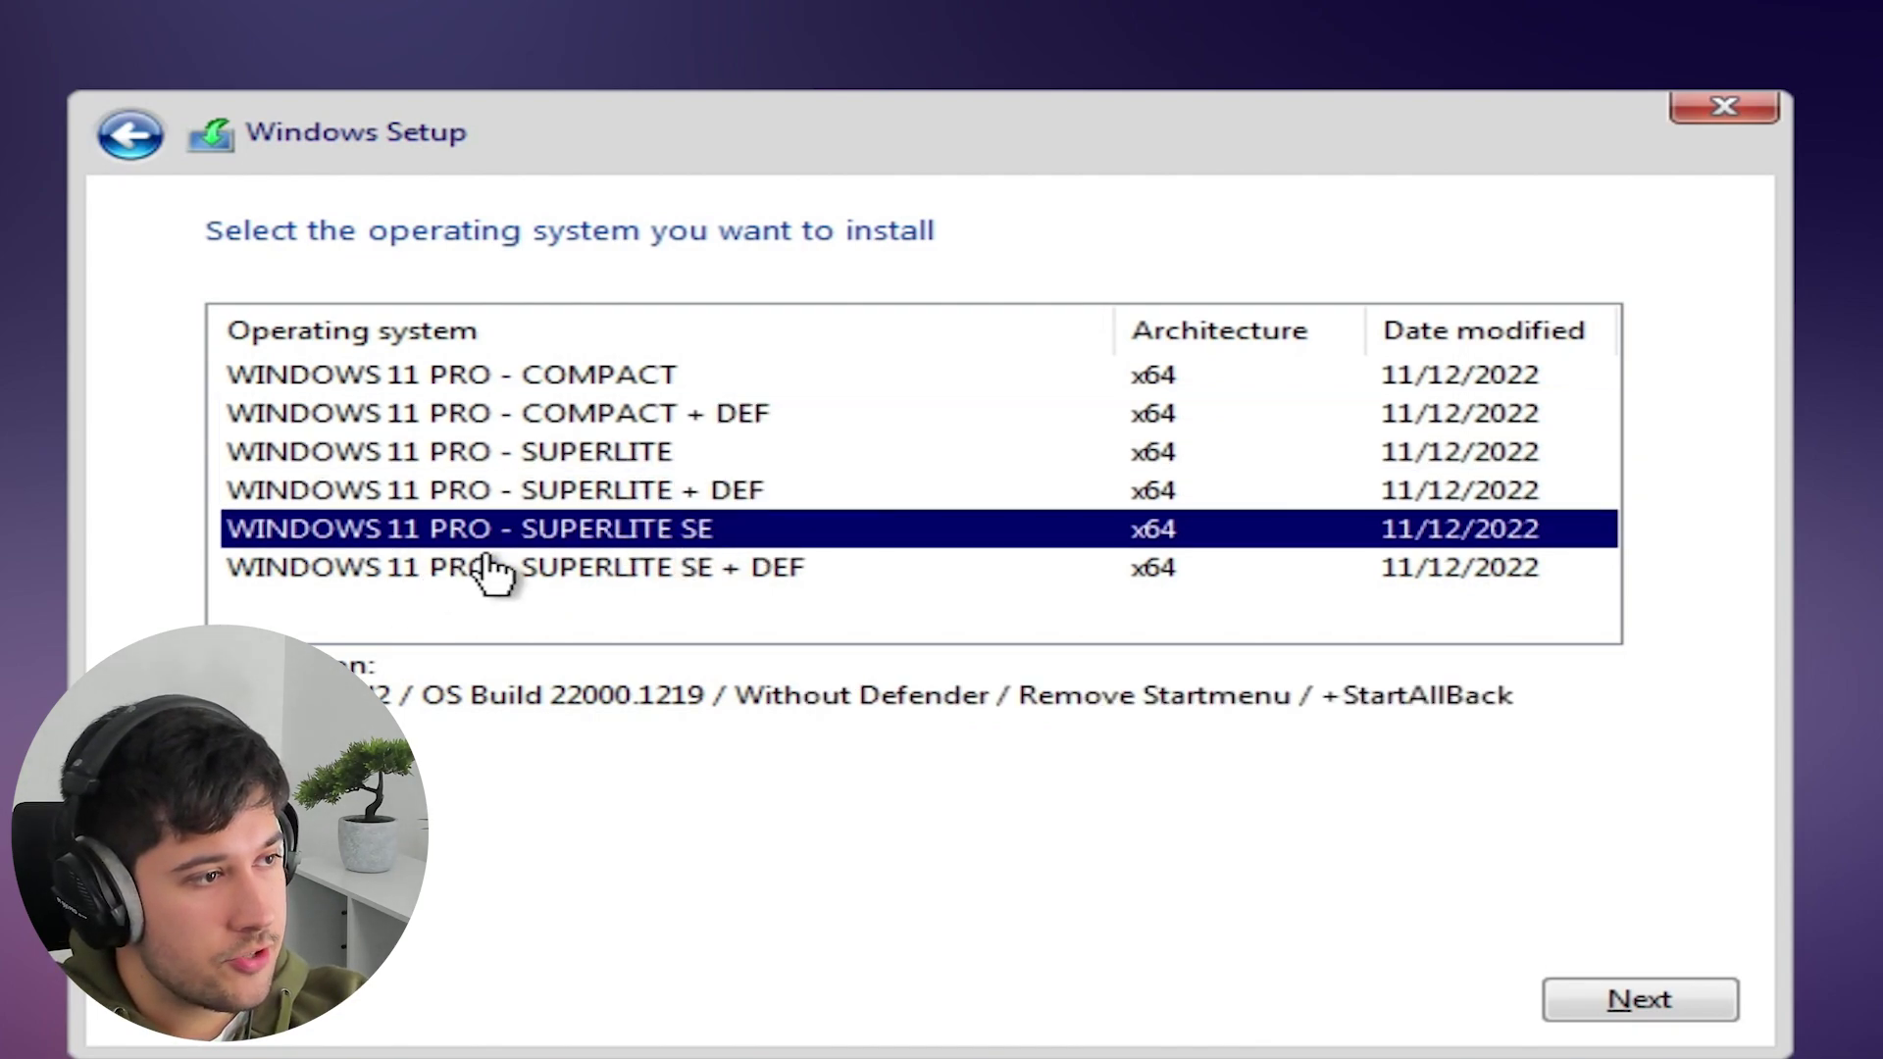
{"action": "left_click", "coordinate": [642, 569]}
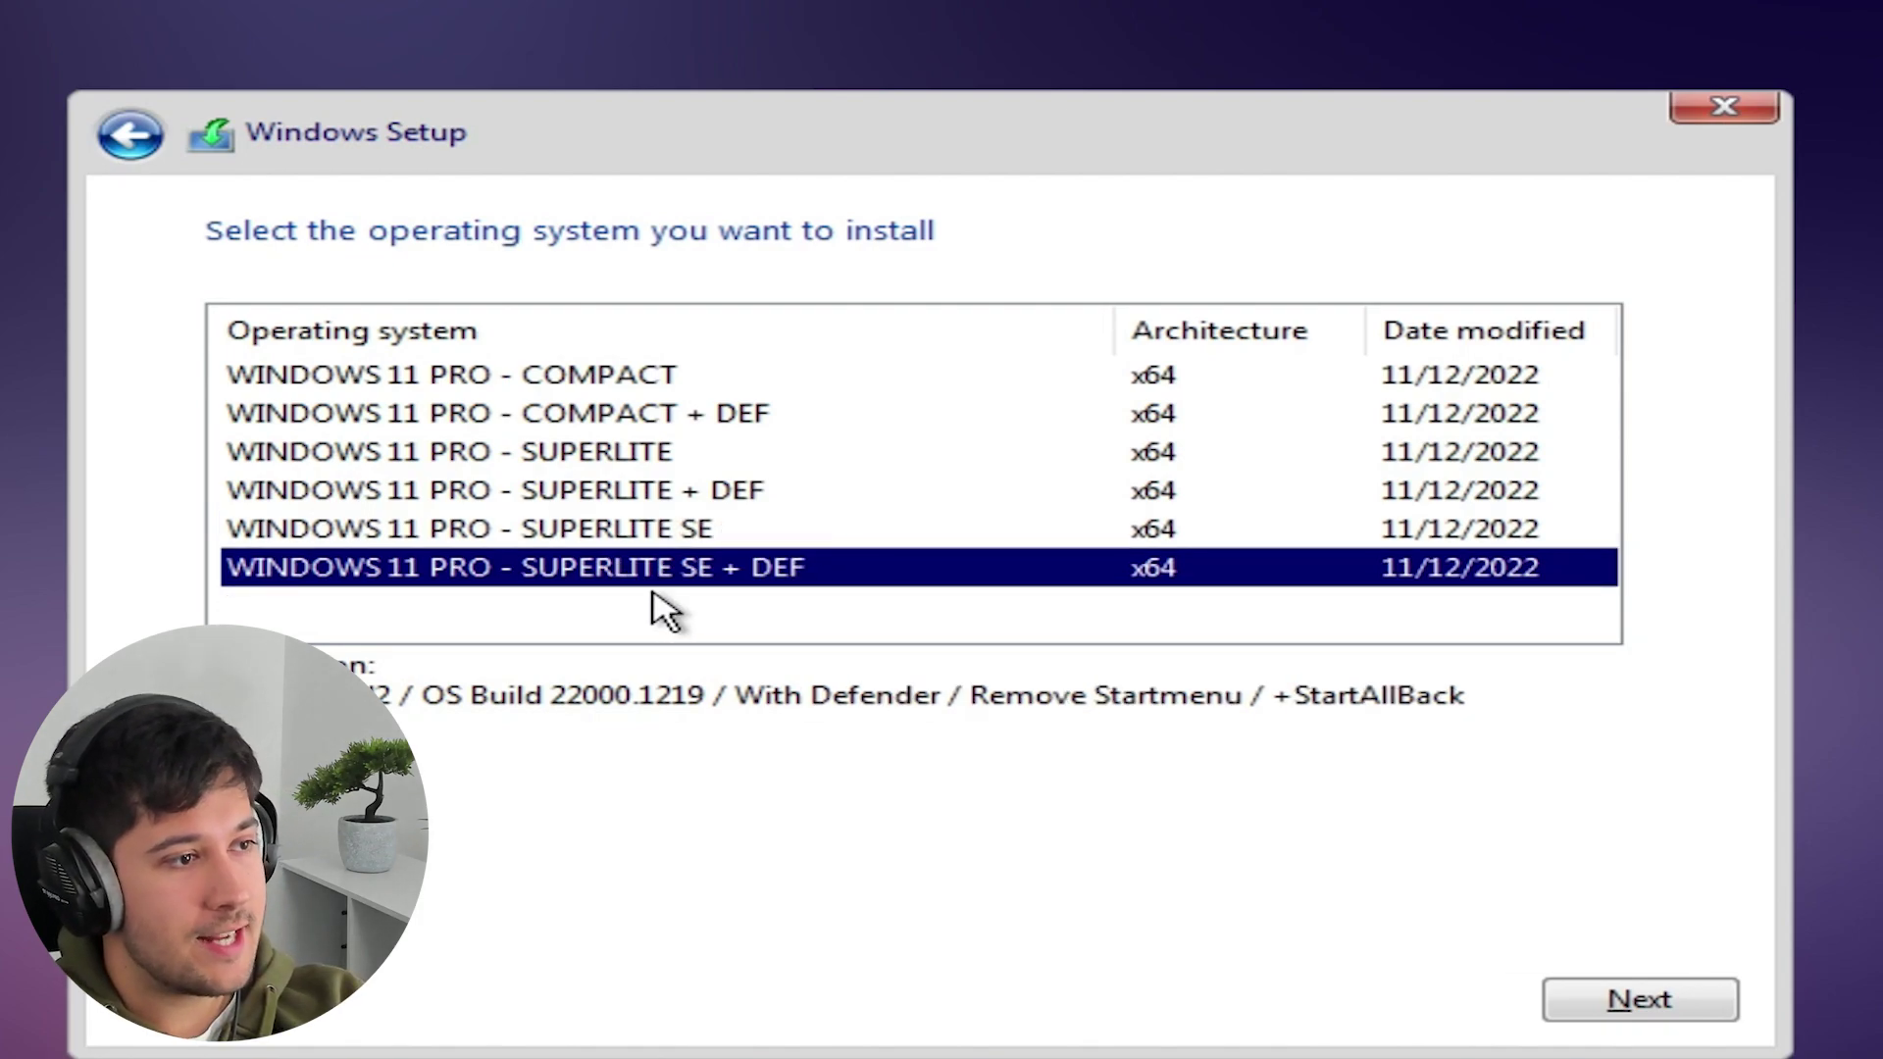
{"action": "key", "text": "Up"}
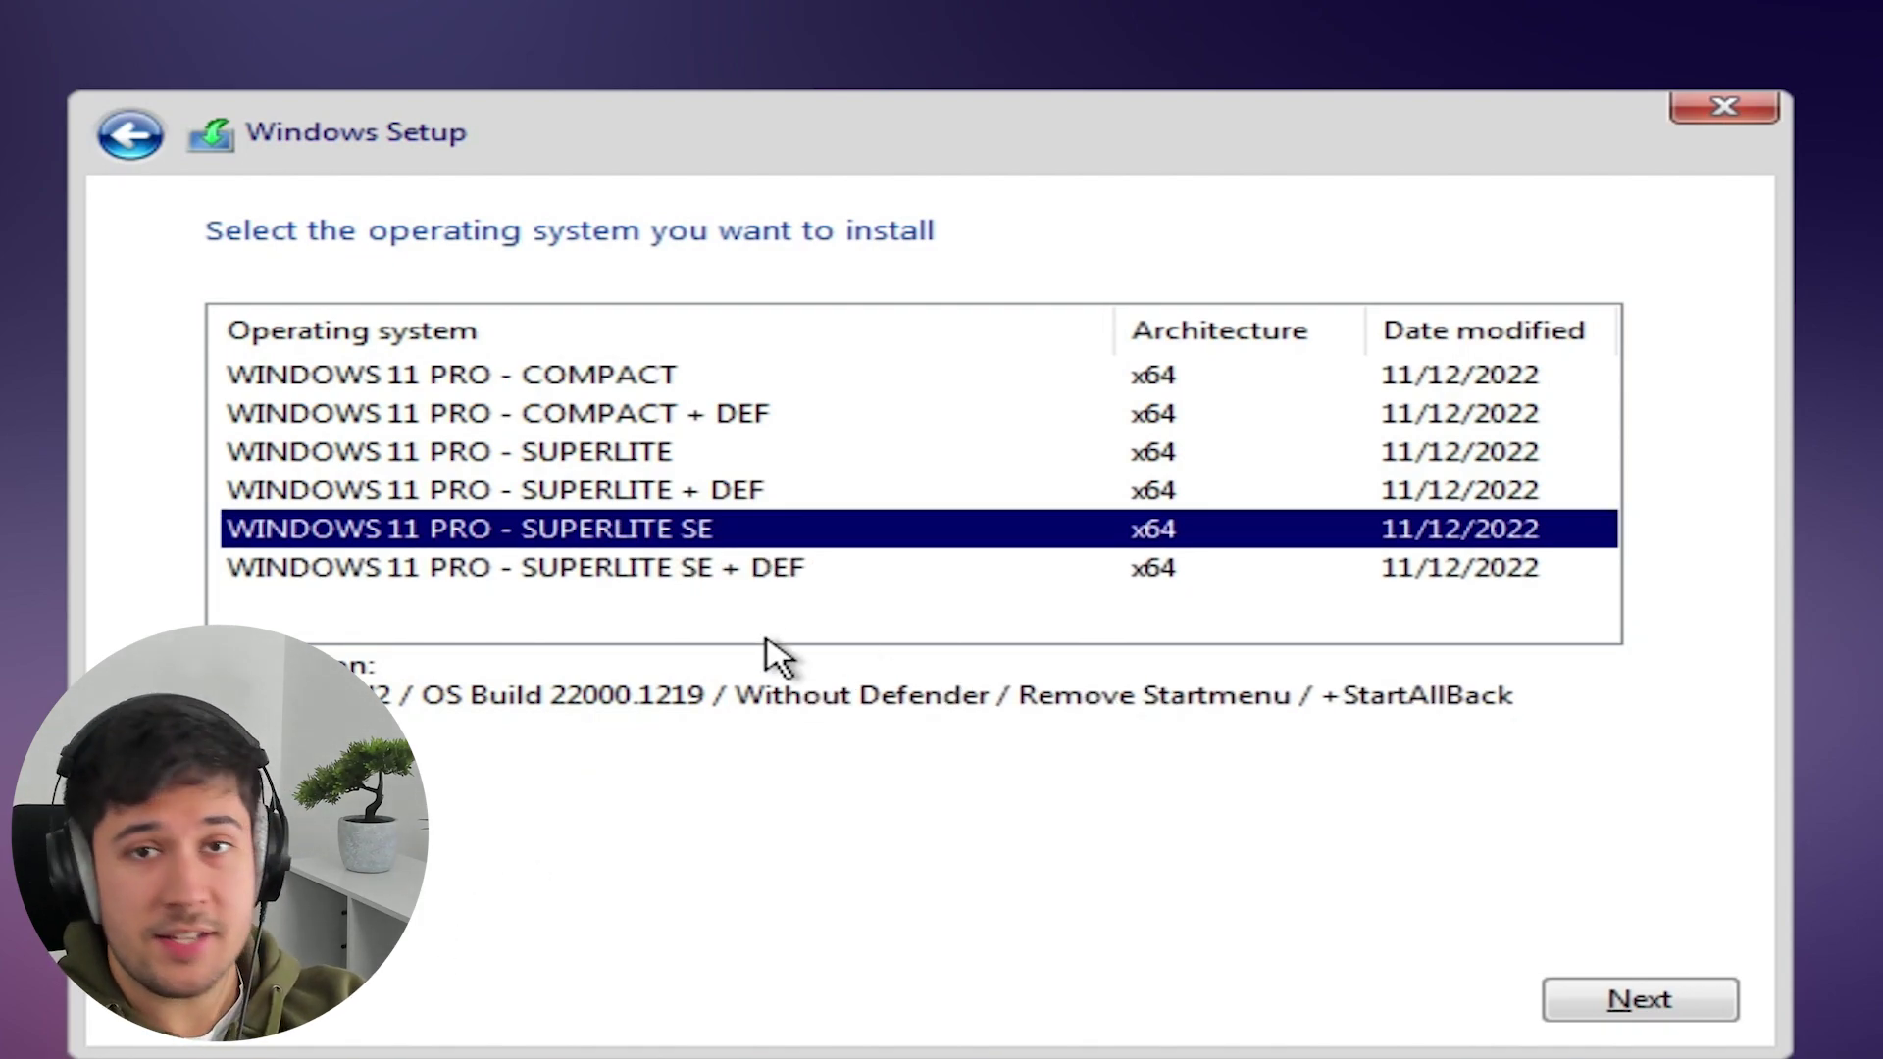
{"action": "left_click", "coordinate": [708, 603]}
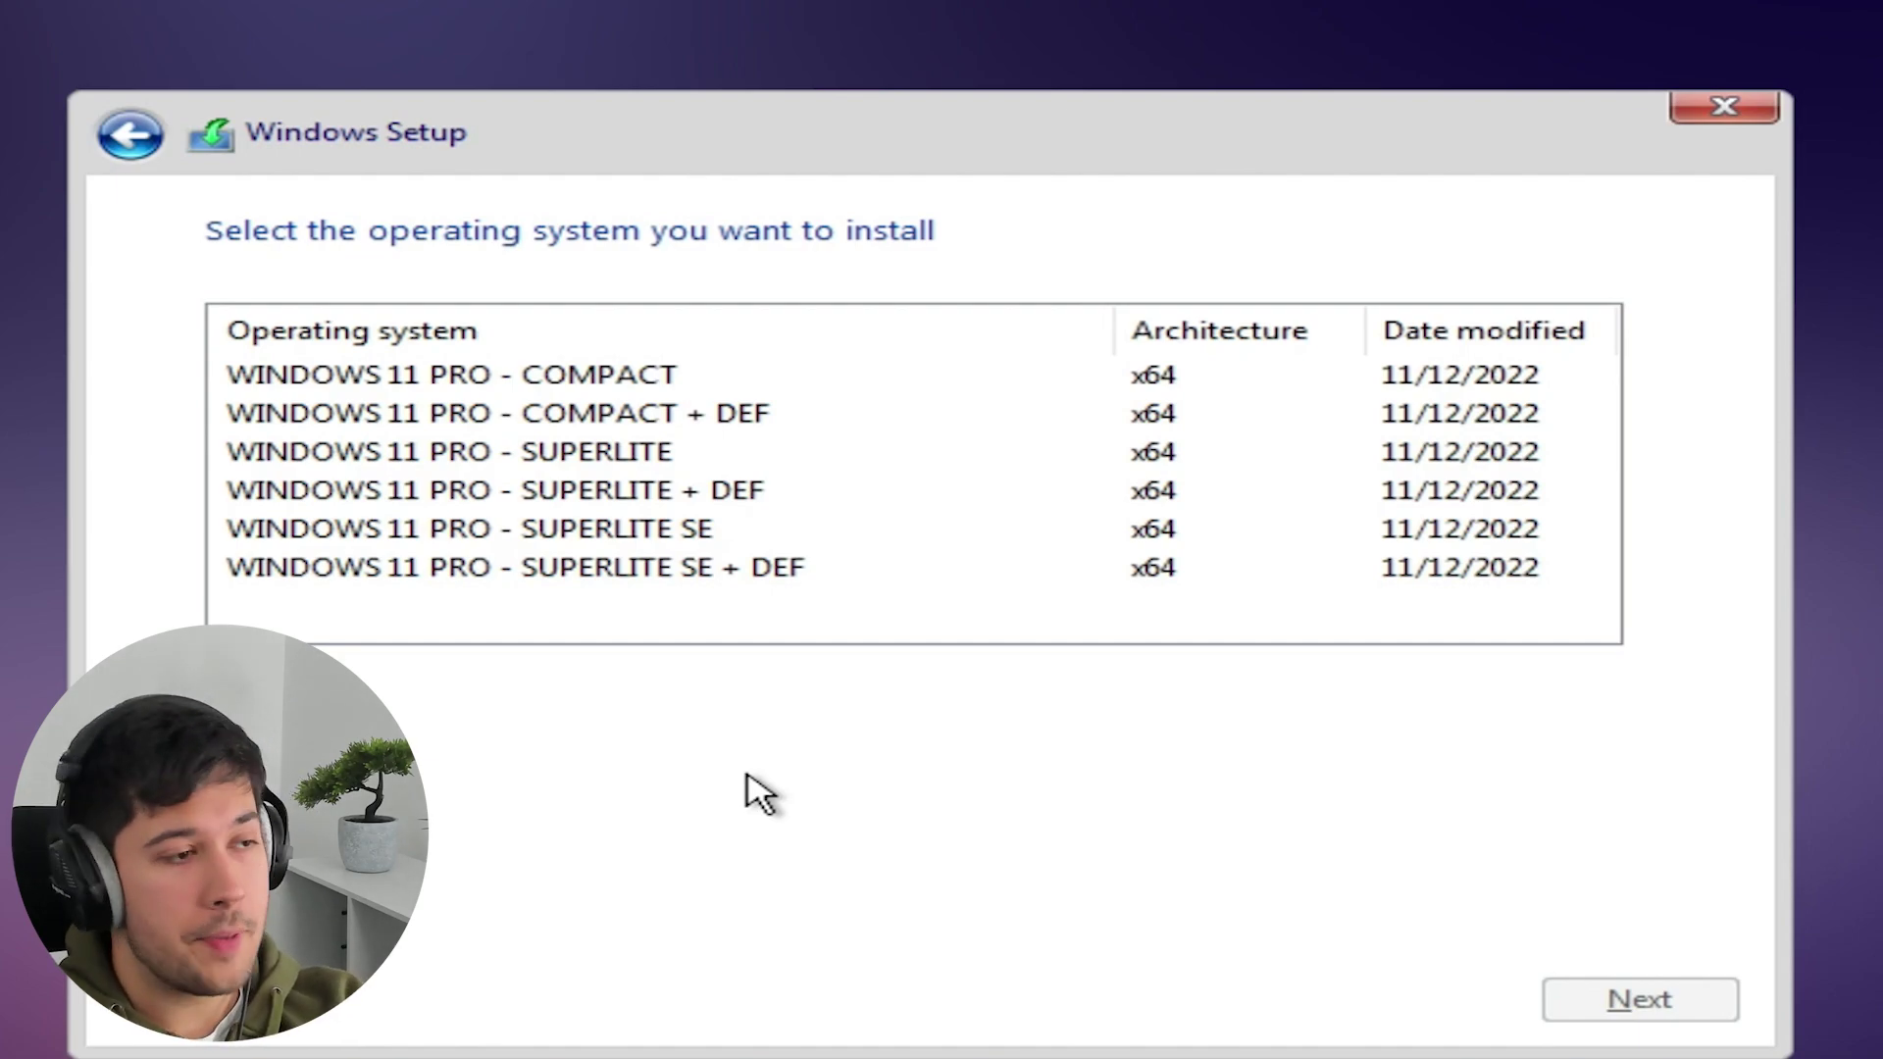
{"action": "left_click", "coordinate": [422, 461]}
{"action": "left_click", "coordinate": [1650, 1007]}
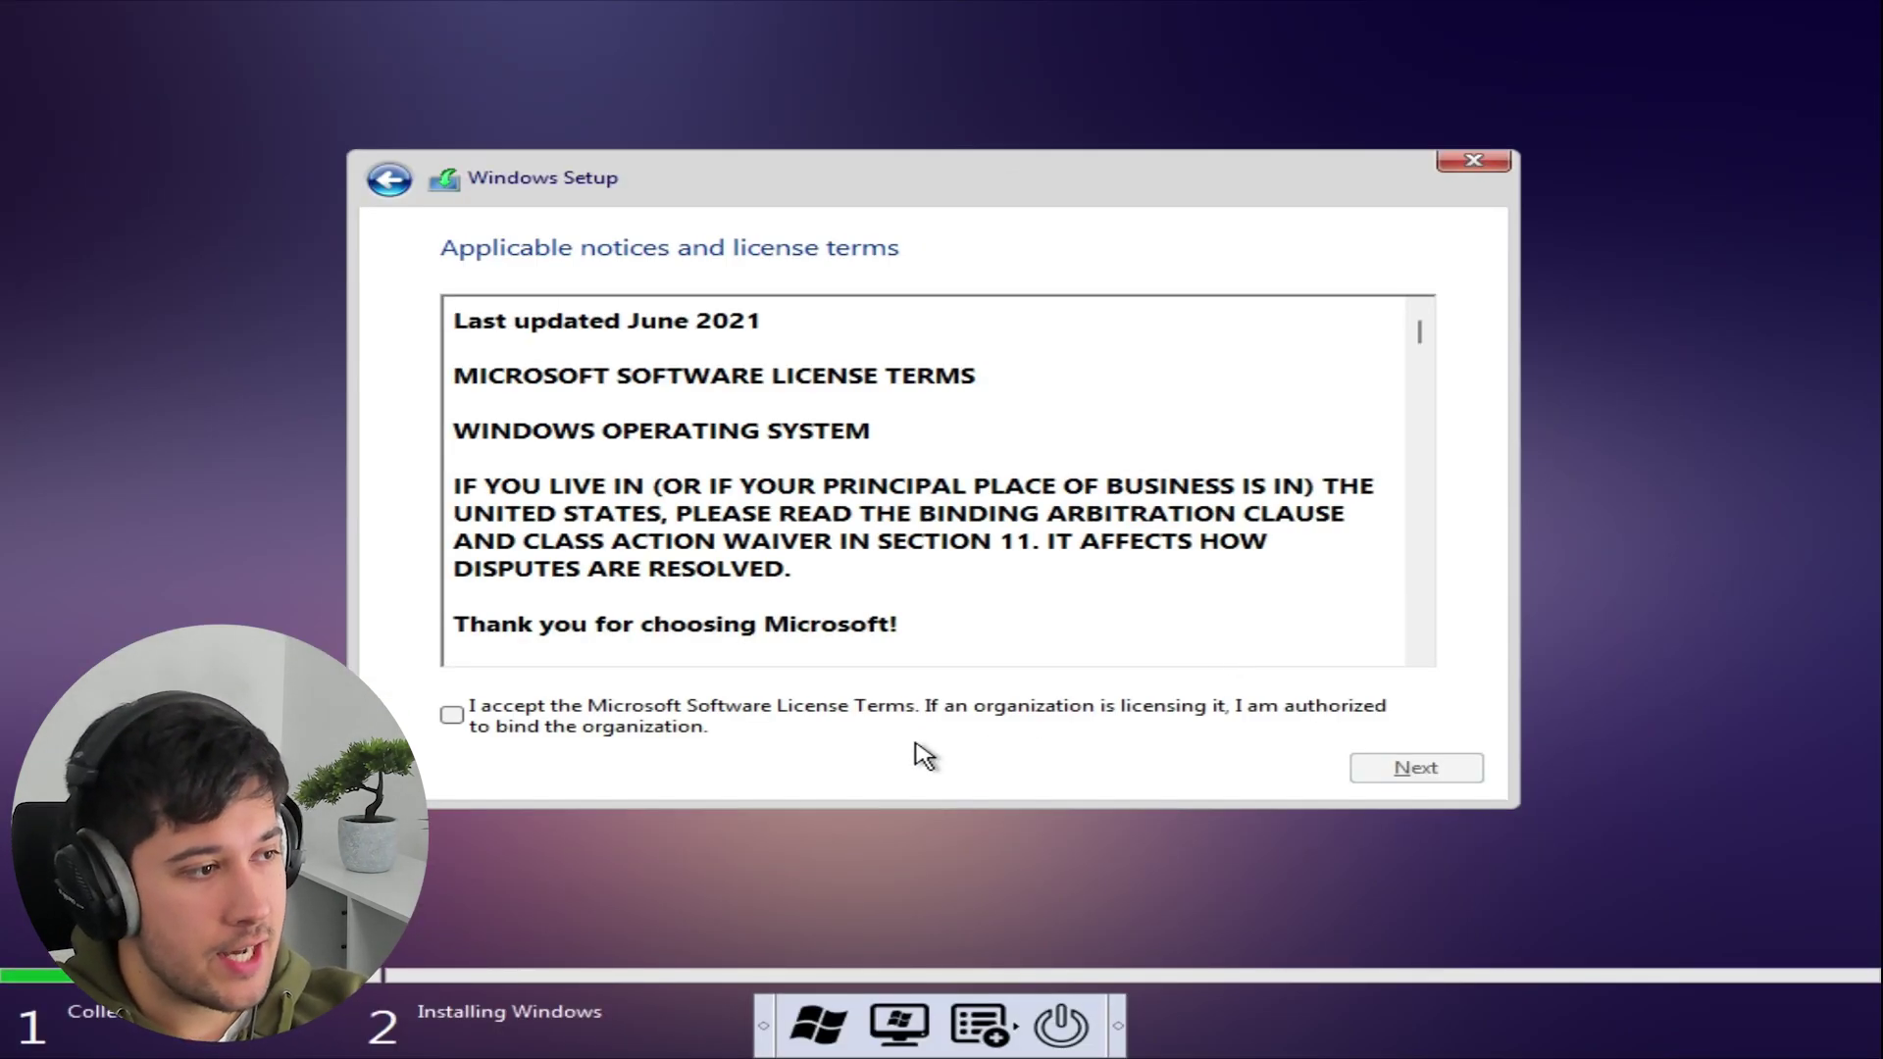
Accept the licence, do a Custom: Install Windows only on the chosen drive, and finish Customize settings
{"action": "left_click", "coordinate": [1044, 706]}
{"action": "left_click", "coordinate": [1439, 774]}
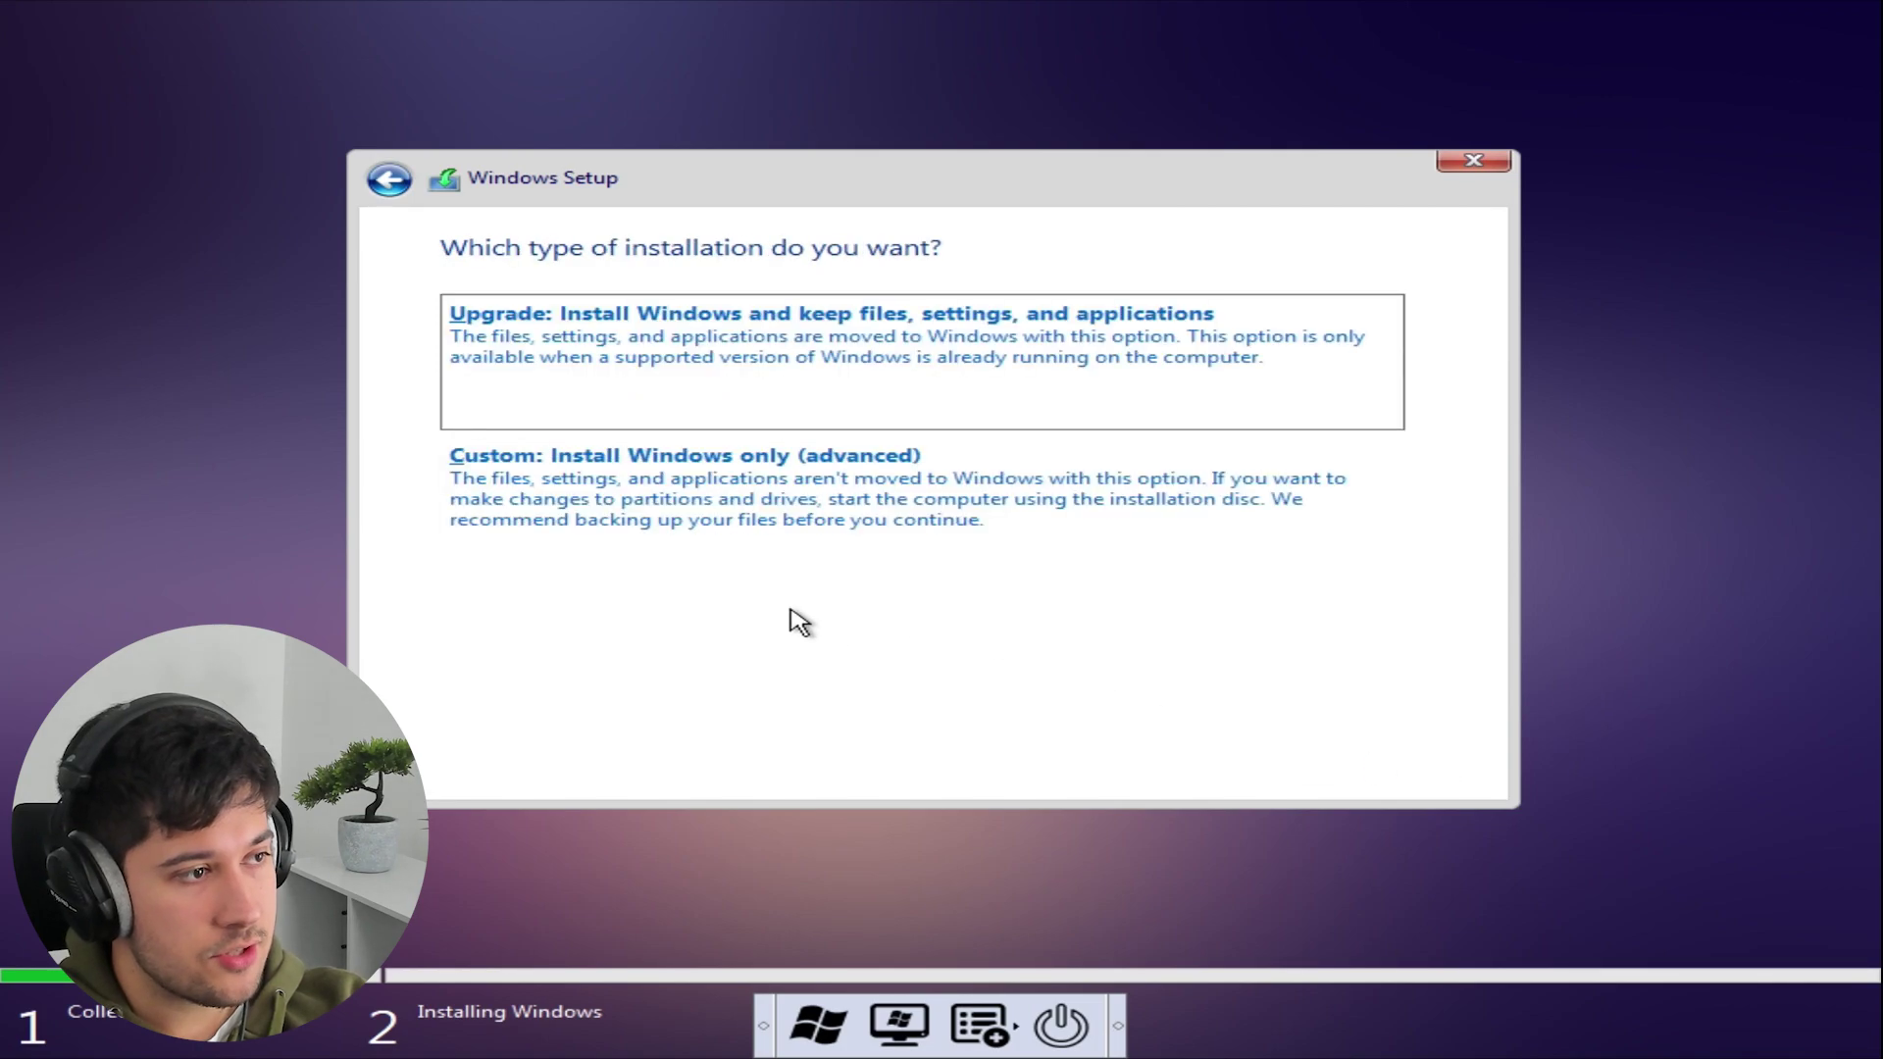
{"action": "left_click", "coordinate": [756, 546]}
{"action": "key", "text": "Return"}
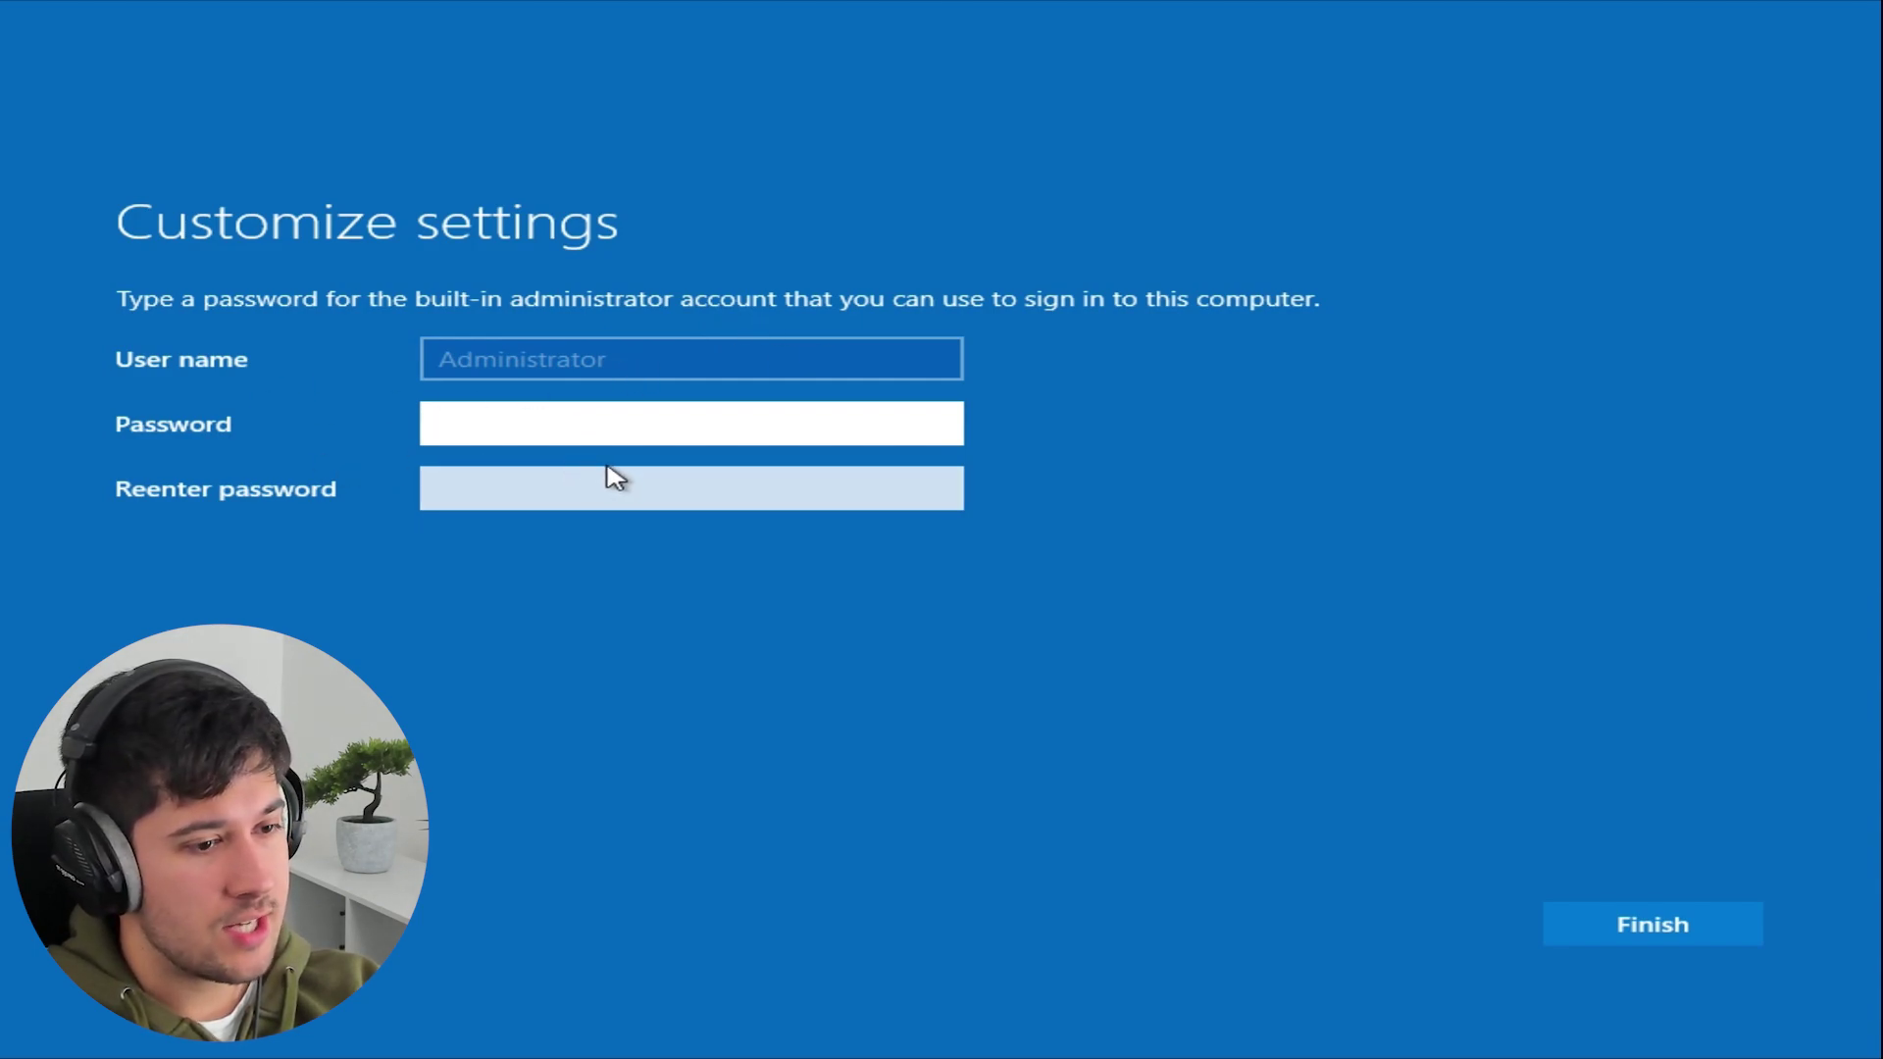
{"action": "left_click", "coordinate": [1585, 910]}
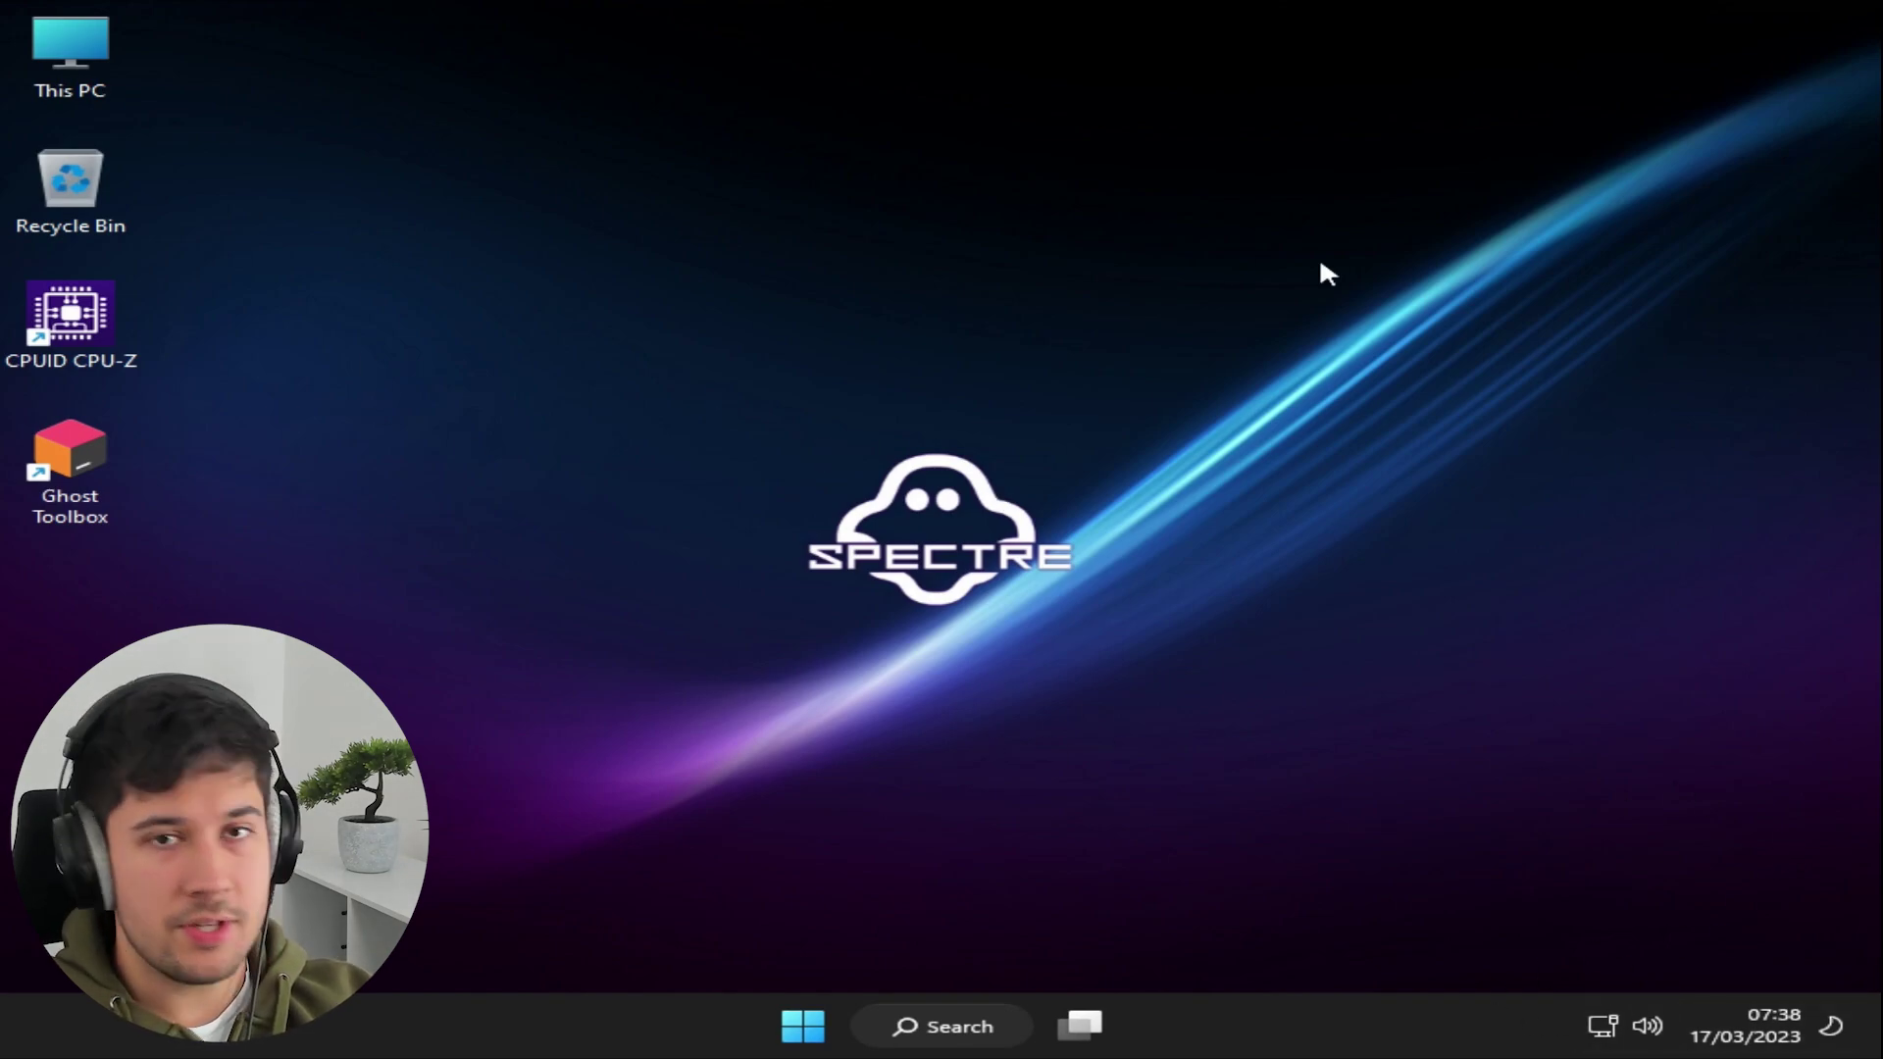
Open Start and uninstall the pinned WhatsApp app
{"action": "left_click", "coordinate": [802, 1023]}
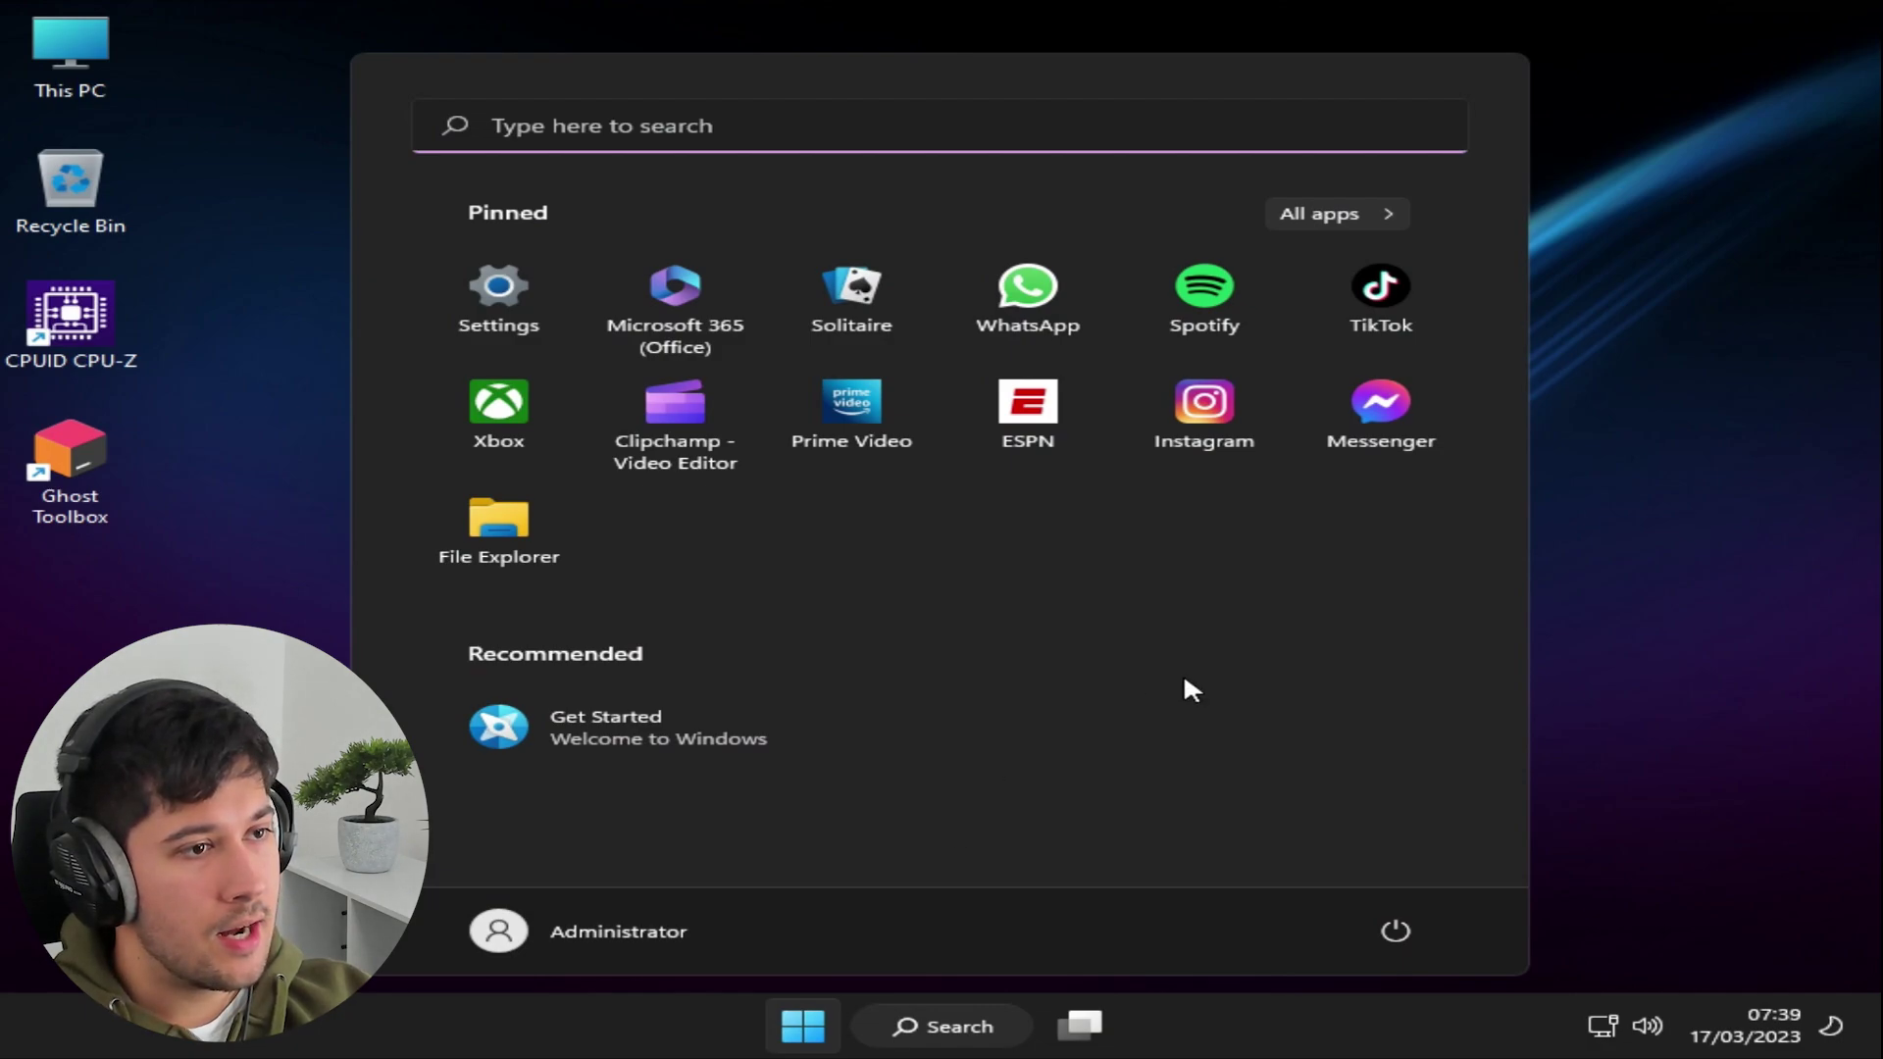
{"action": "left_click", "coordinate": [1361, 218]}
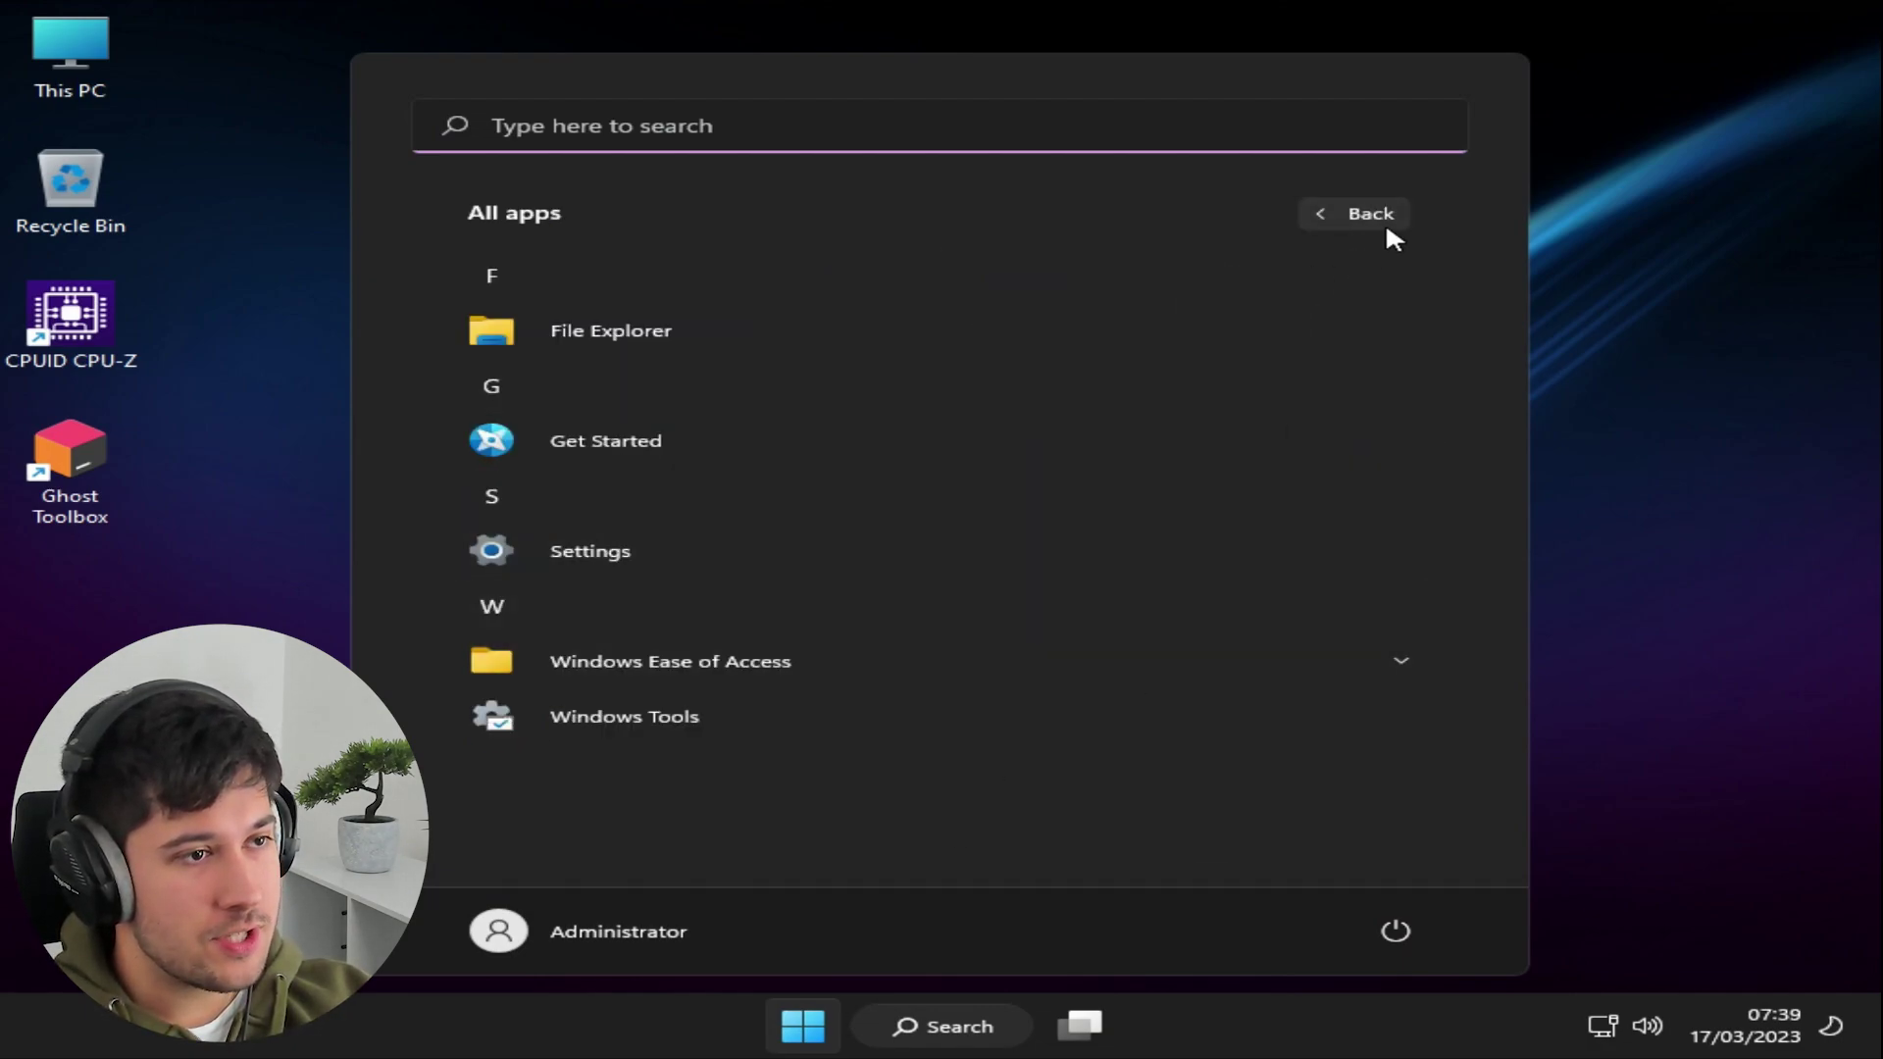
{"action": "left_click", "coordinate": [1383, 222]}
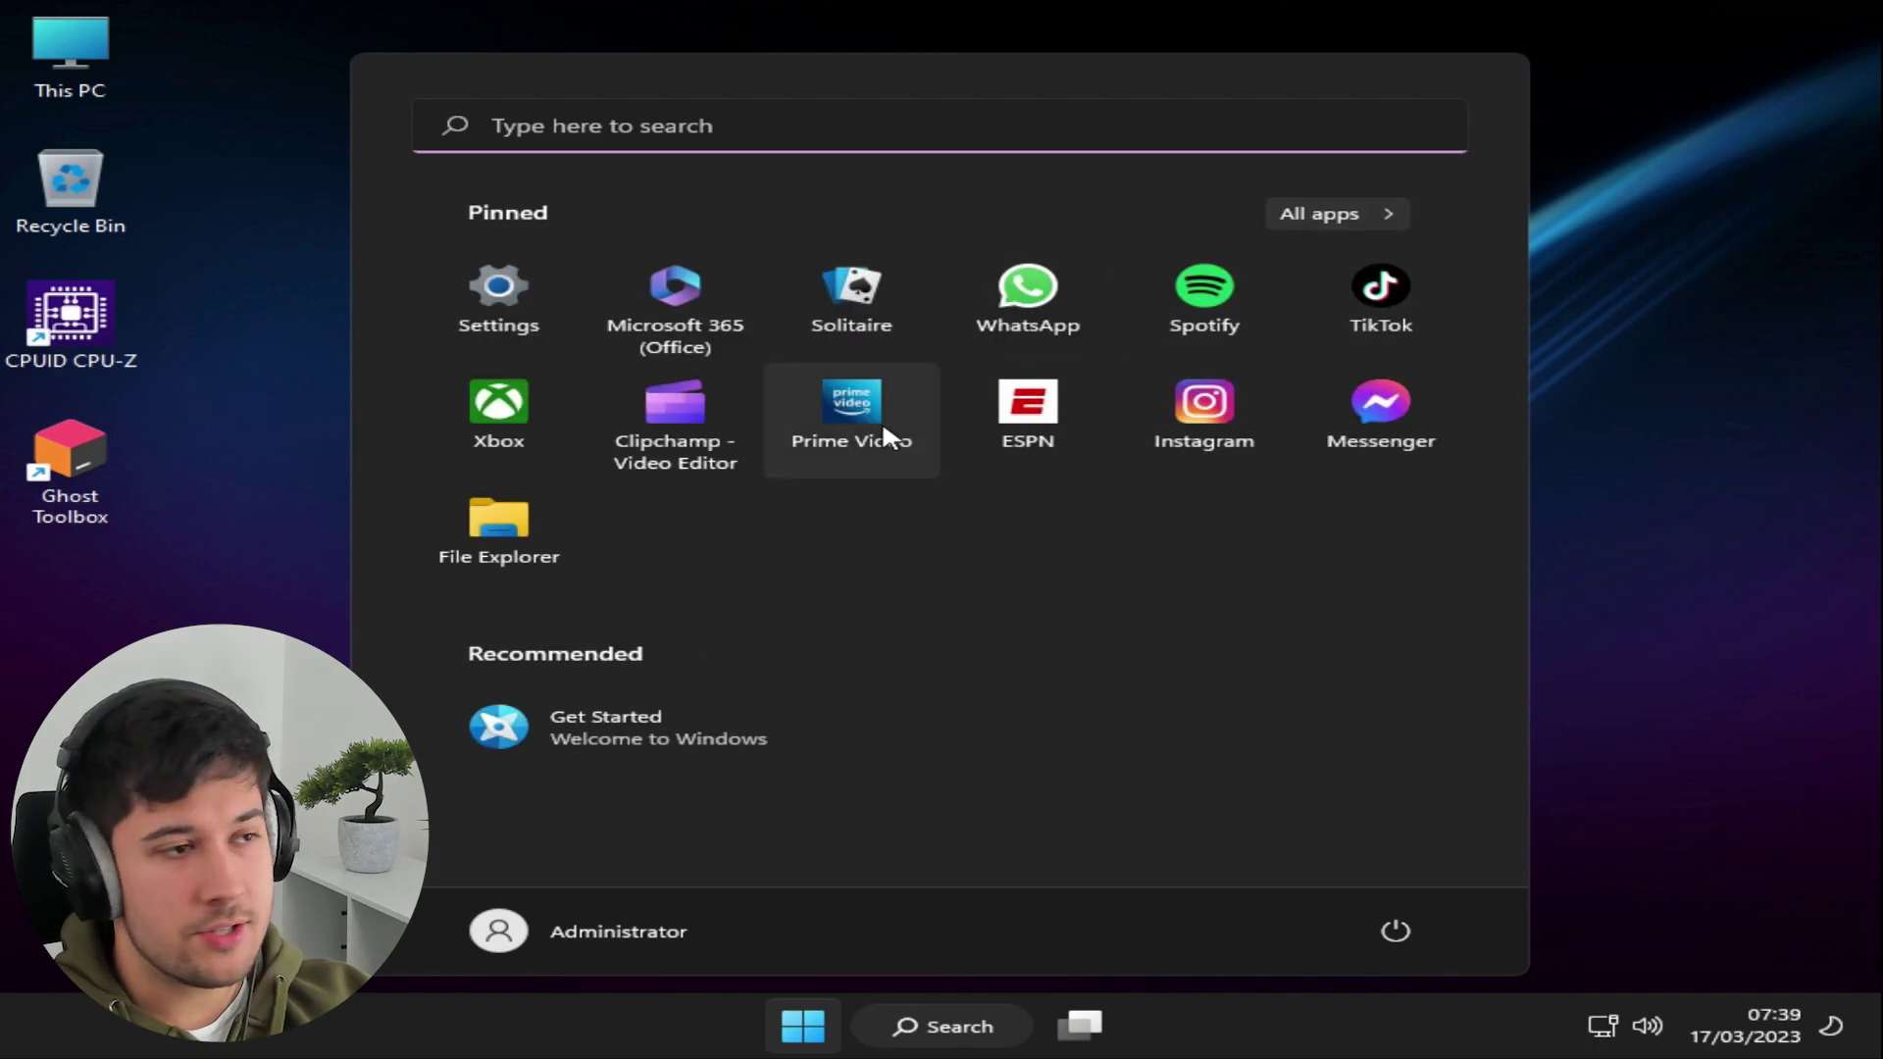
{"action": "right_click", "coordinate": [996, 301]}
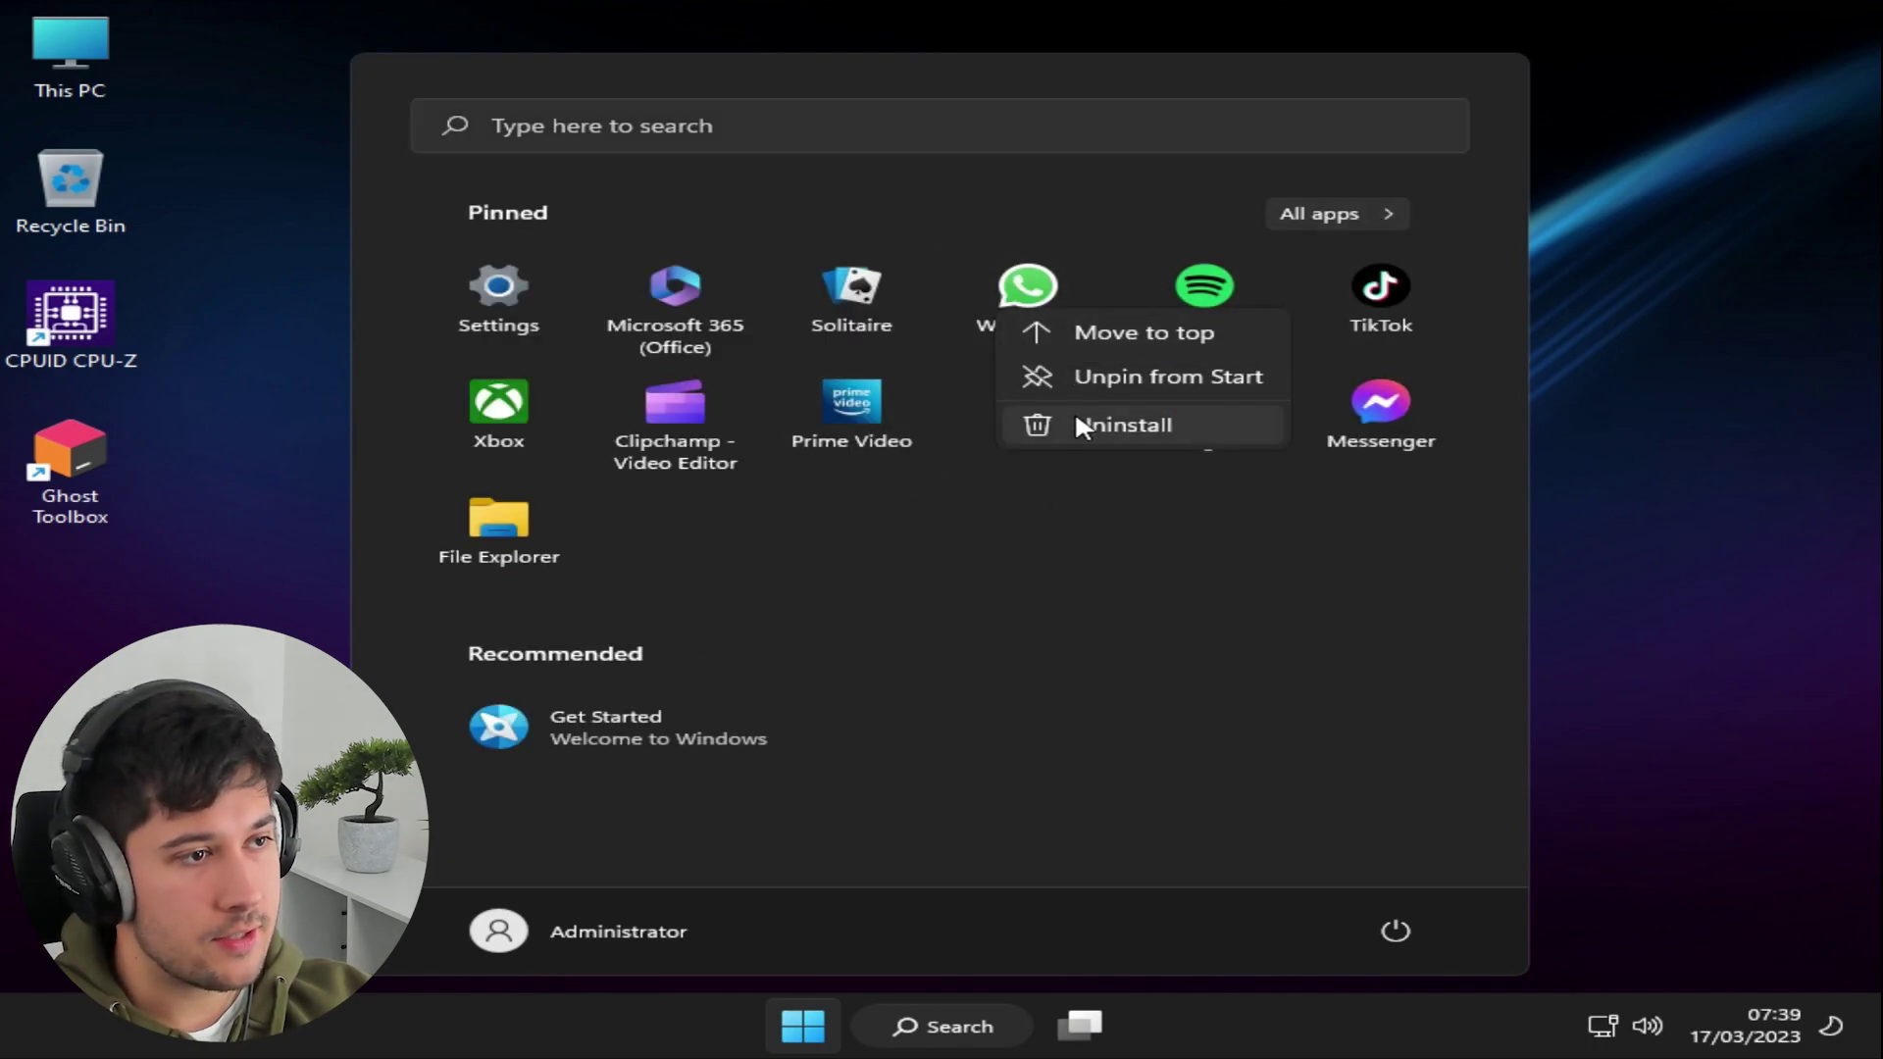
{"action": "left_click", "coordinate": [1074, 412]}
{"action": "left_click", "coordinate": [851, 614]}
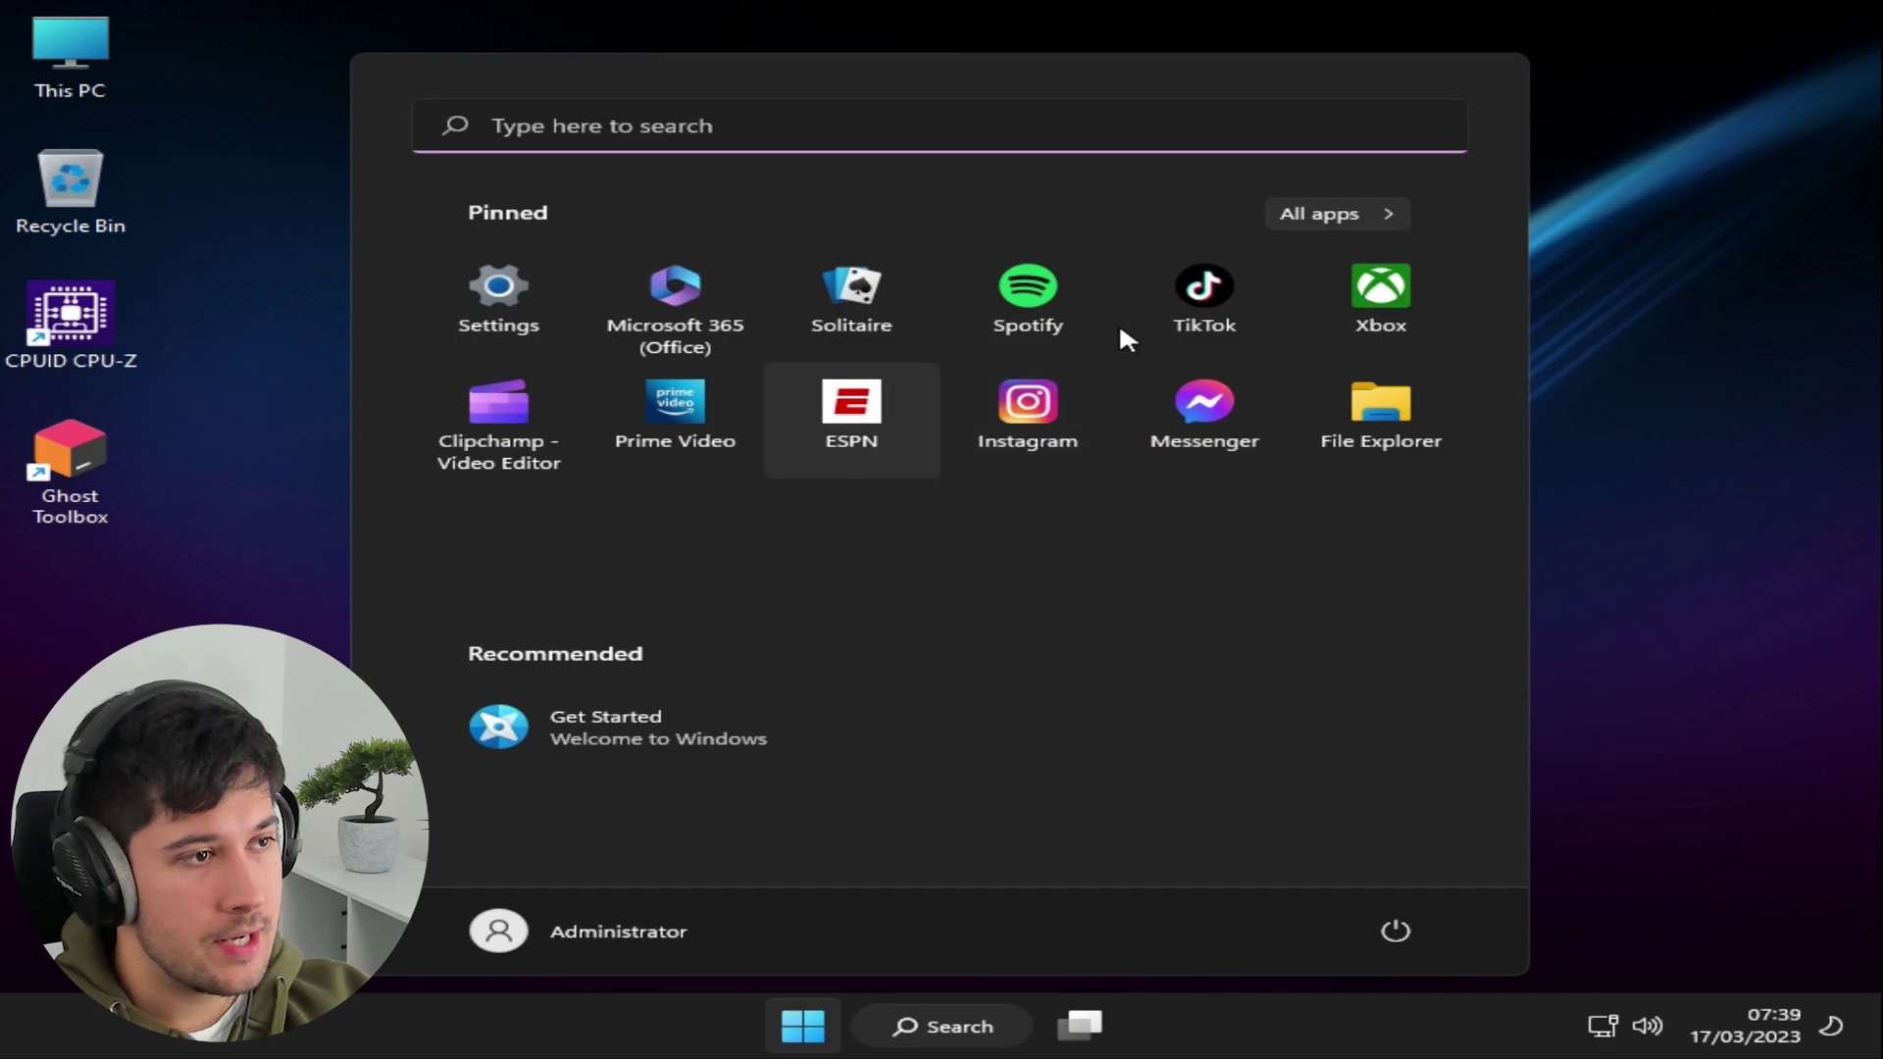
Browse All apps, expanding and collapsing the Windows Ease of Access folder
{"action": "left_click", "coordinate": [1361, 226]}
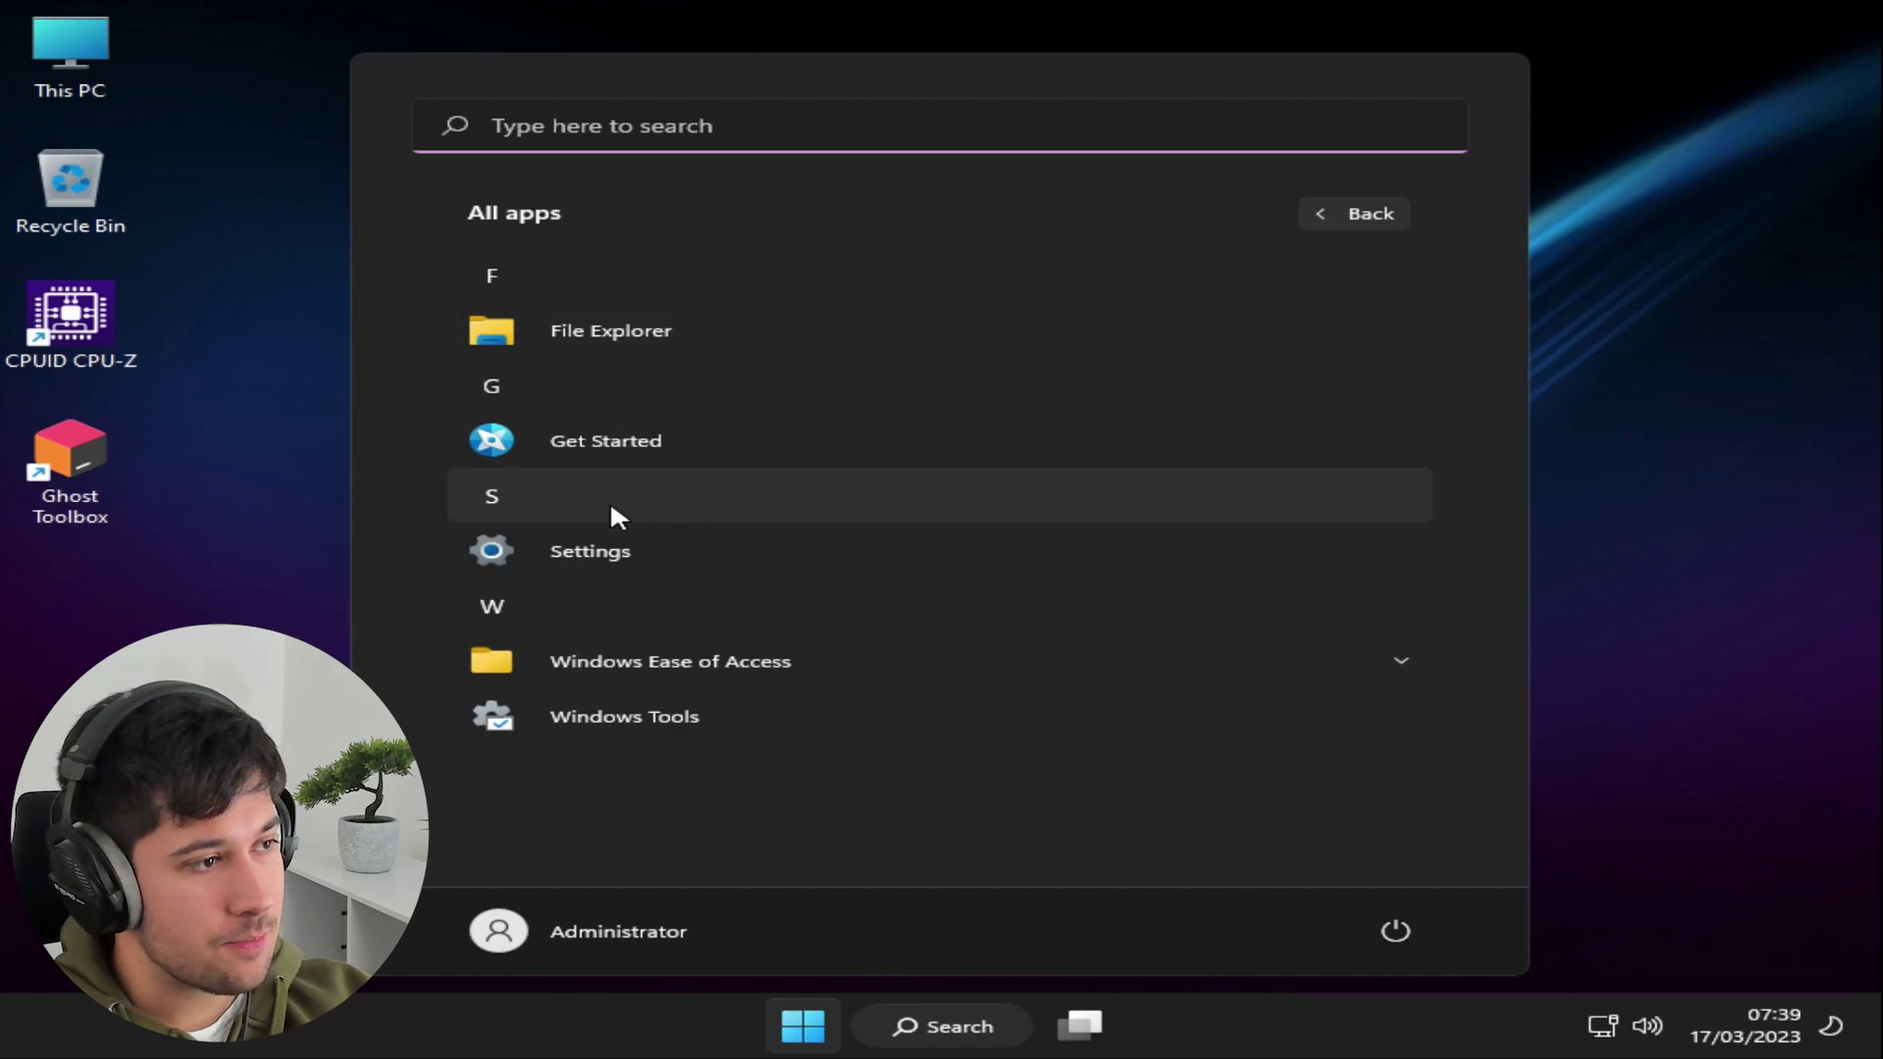
{"action": "left_click", "coordinate": [731, 661]}
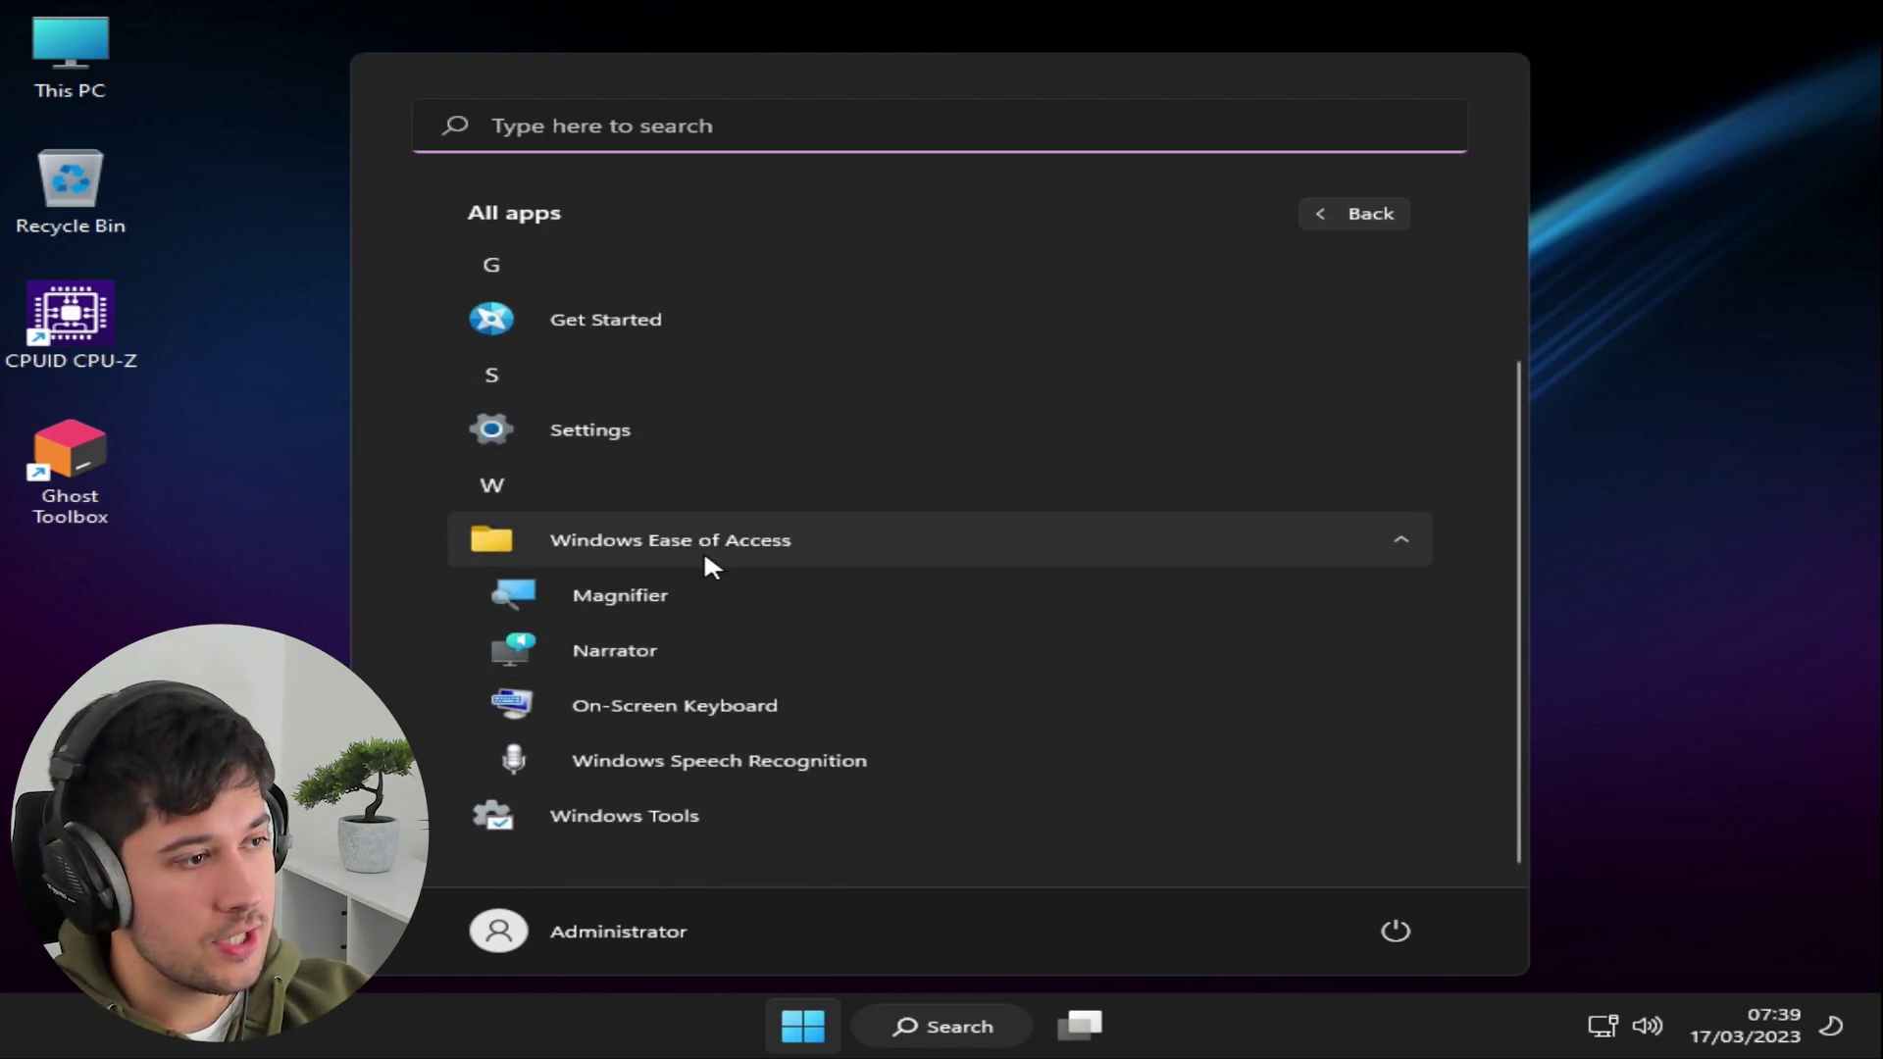
{"action": "left_click", "coordinate": [708, 554]}
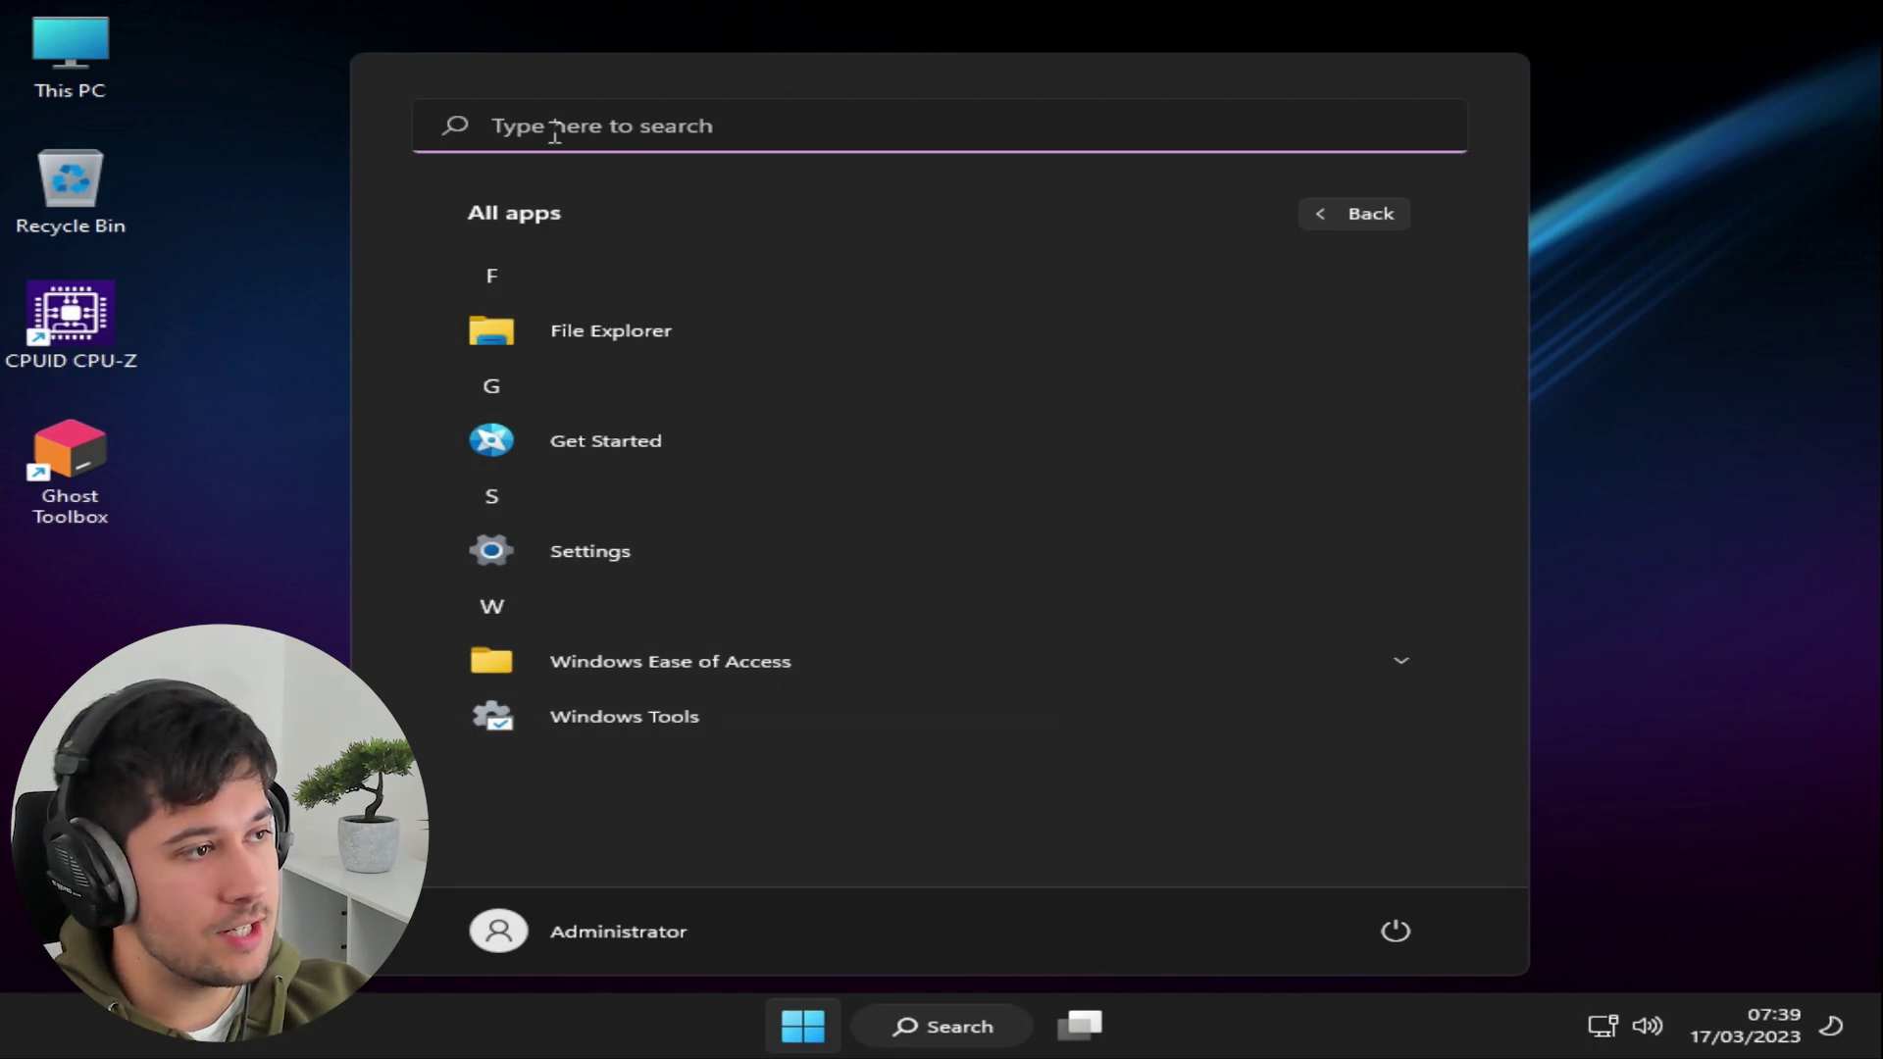
{"action": "left_click", "coordinate": [1370, 214]}
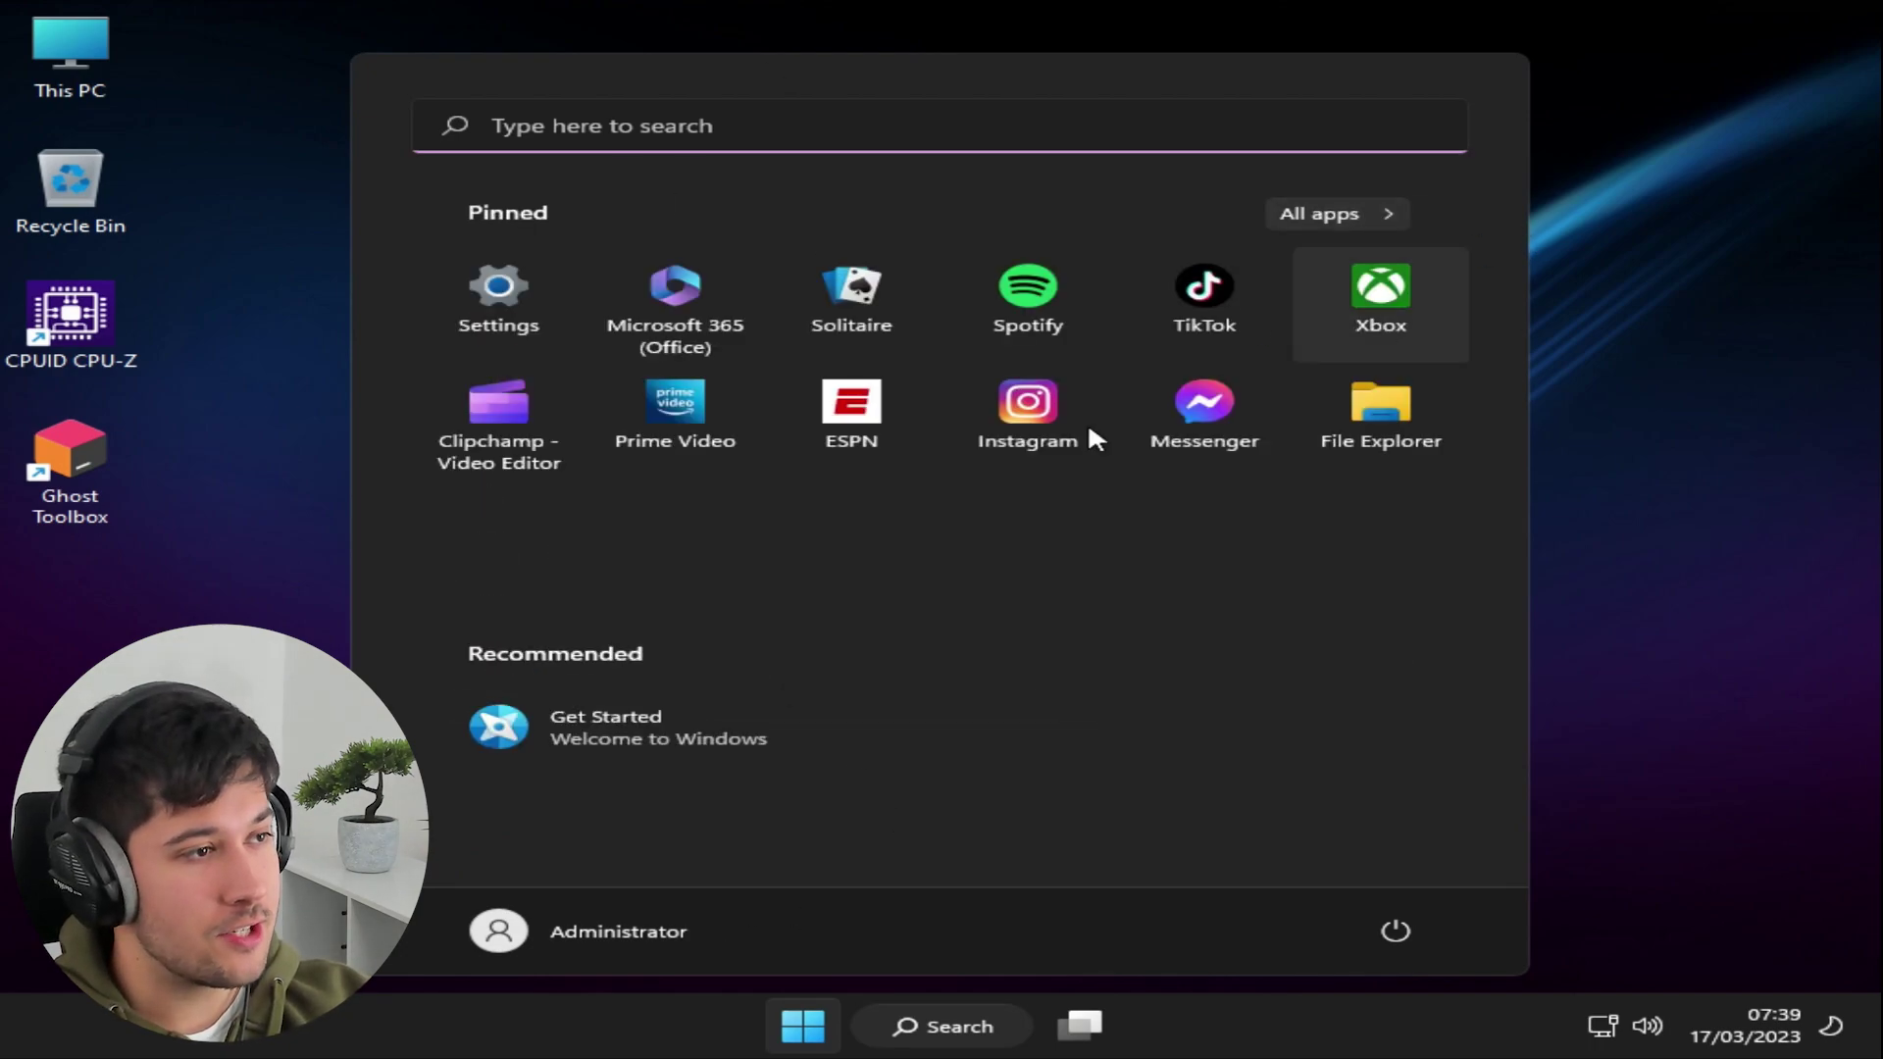
Uninstall the pinned Messenger and Instagram apps
{"action": "right_click", "coordinate": [1212, 416]}
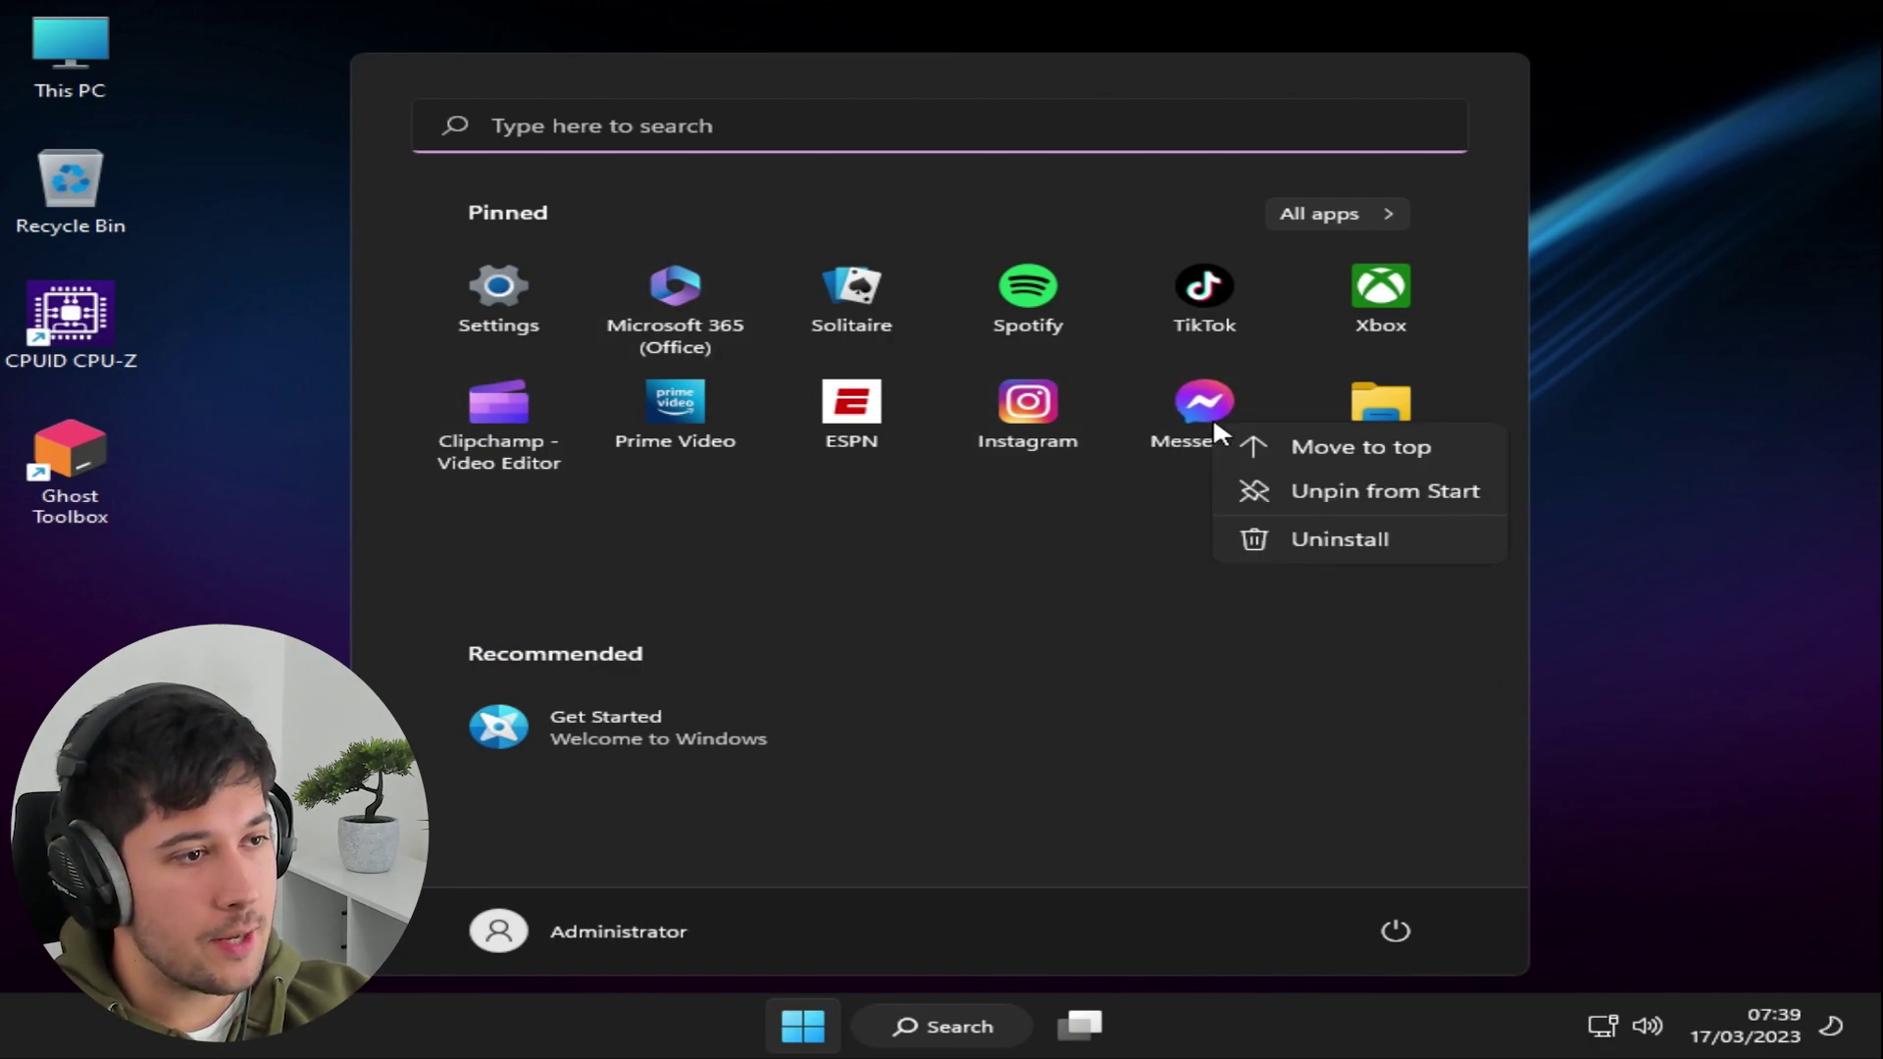
{"action": "left_click", "coordinate": [1281, 539]}
{"action": "left_click", "coordinate": [915, 616]}
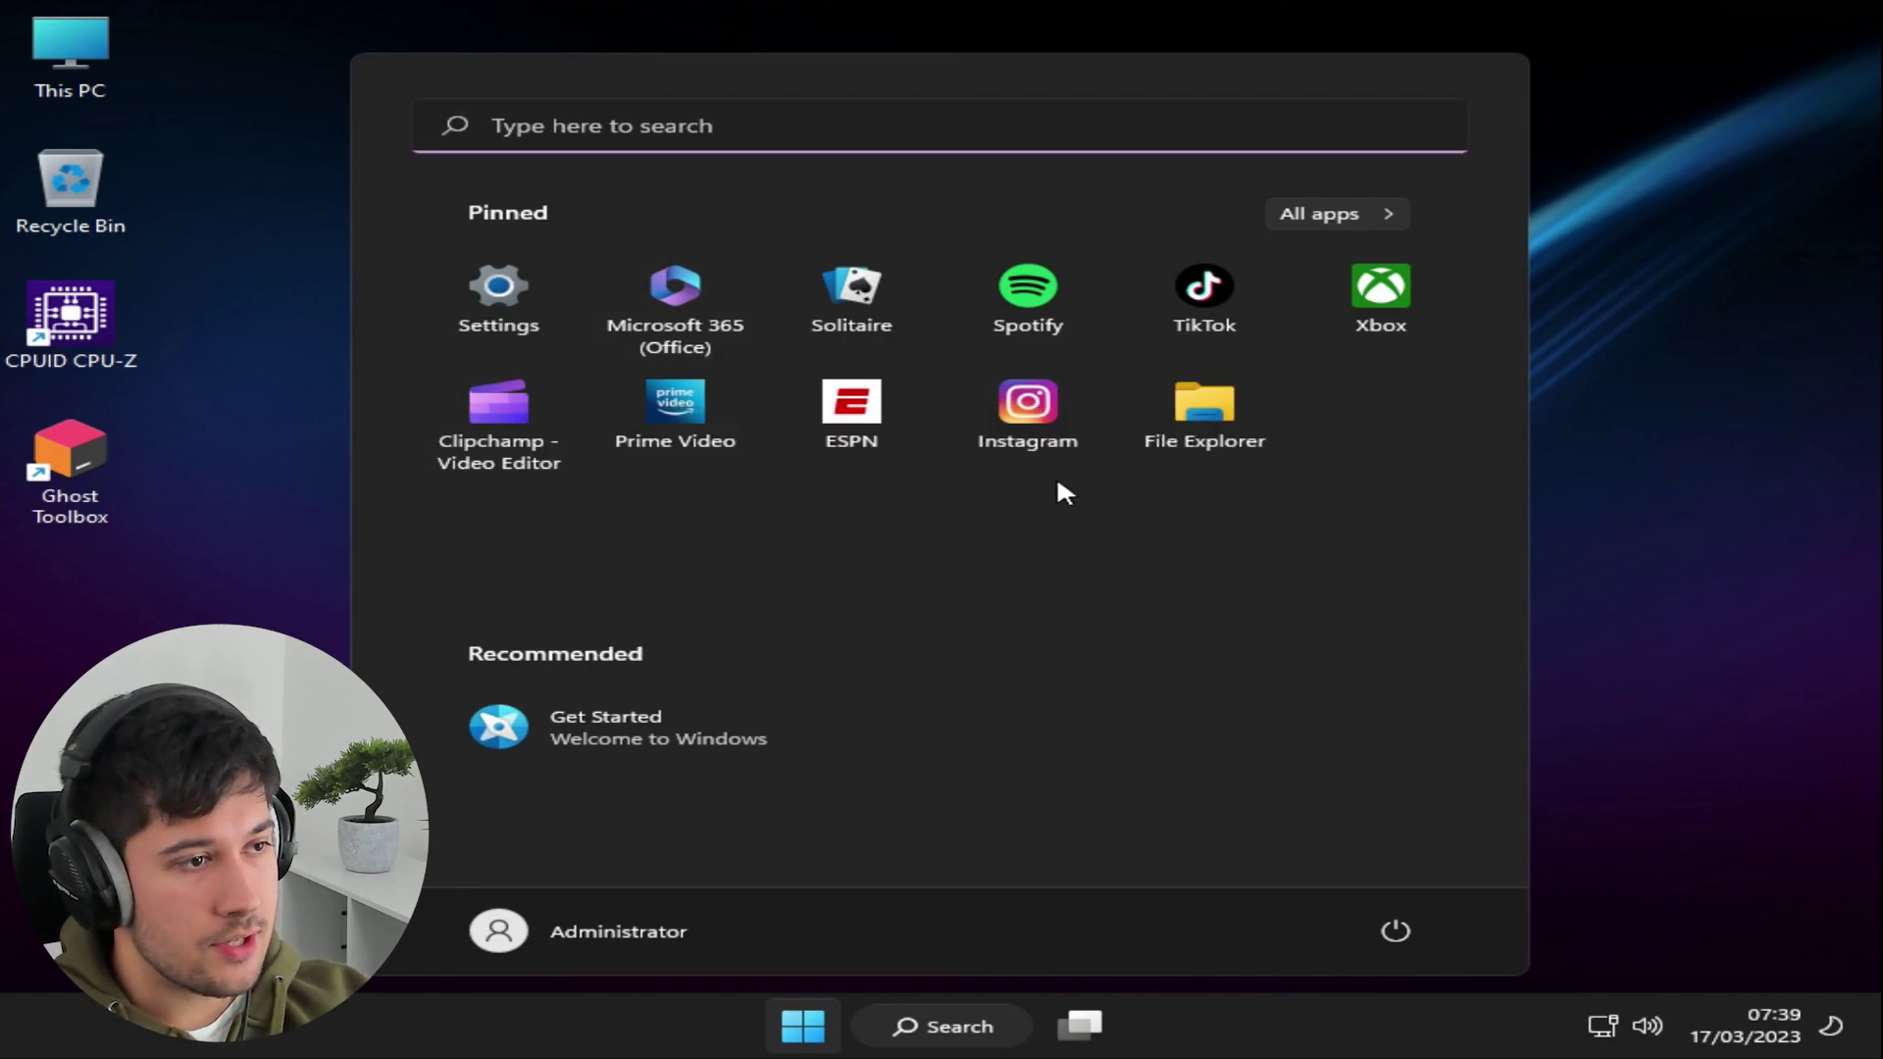
{"action": "right_click", "coordinate": [1034, 410]}
{"action": "left_click", "coordinate": [1118, 534]}
{"action": "left_click", "coordinate": [882, 618]}
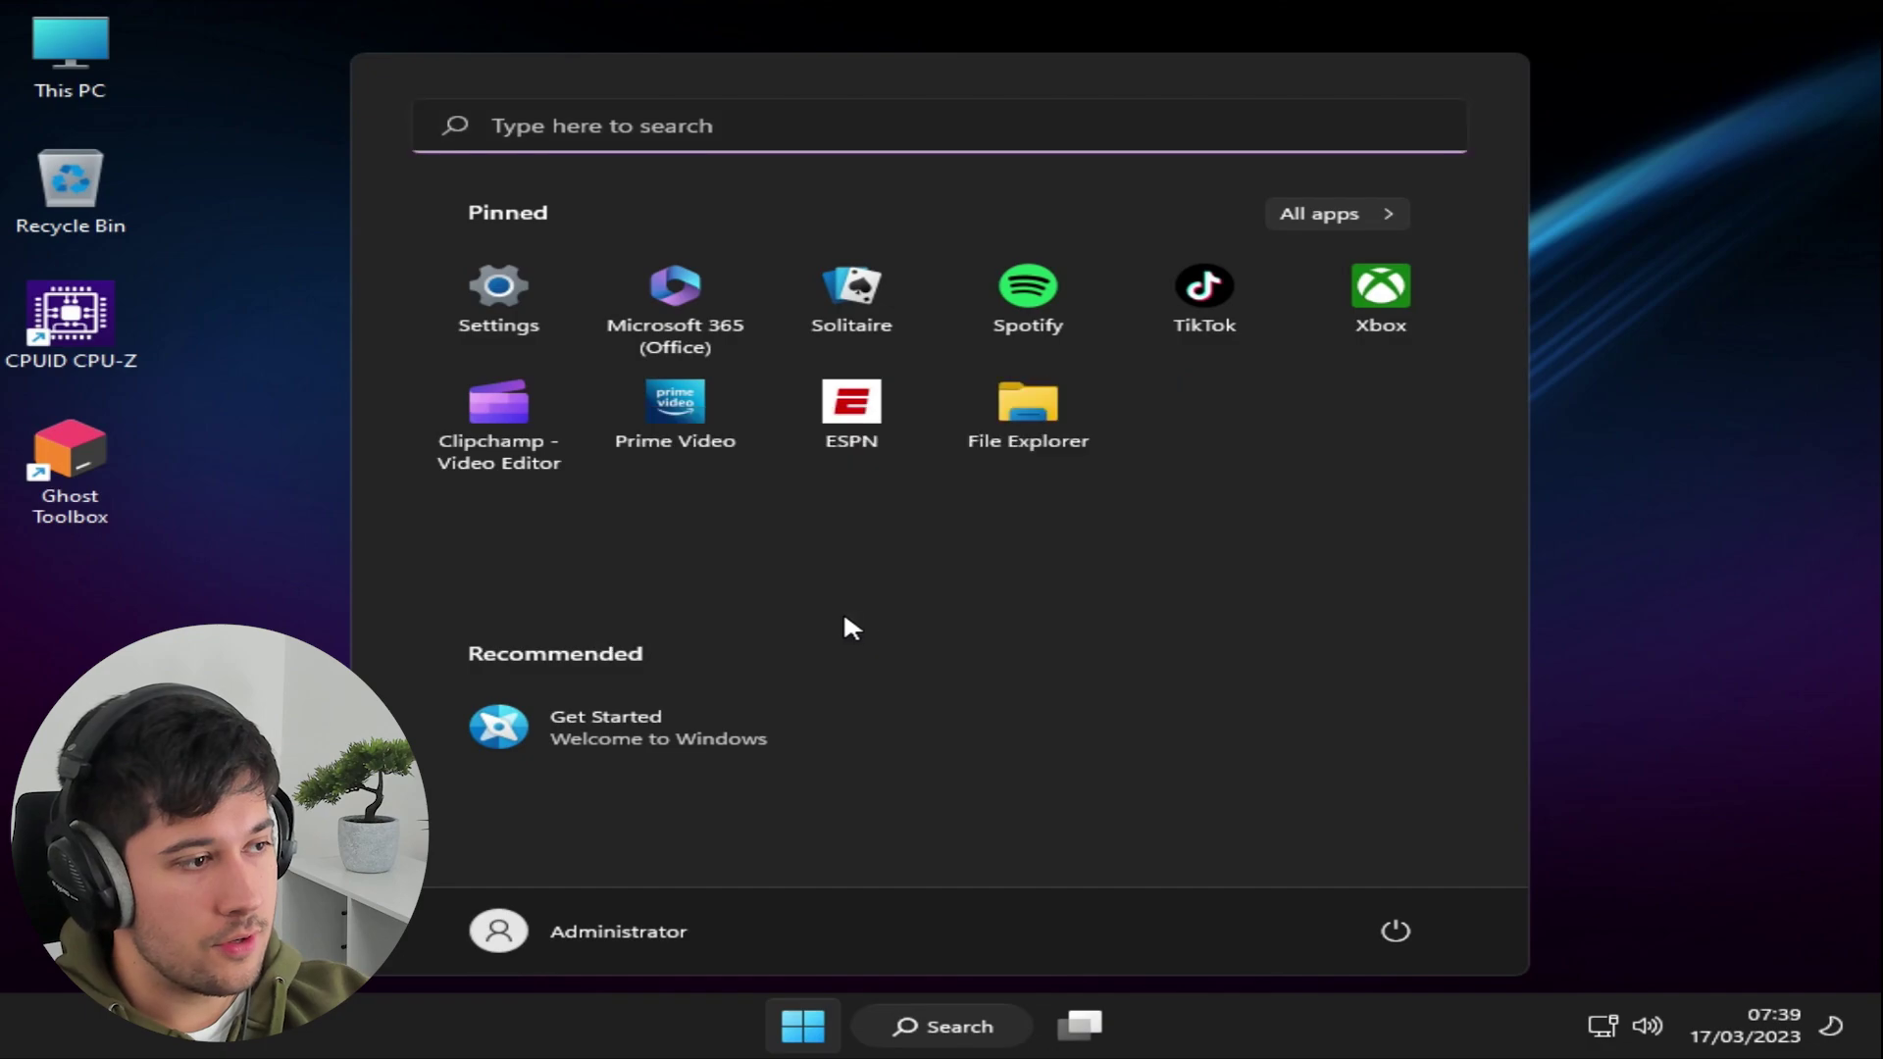
Check the pinned and All apps lists again, then close Start to the desktop
{"action": "left_click", "coordinate": [1373, 213]}
{"action": "left_click", "coordinate": [1353, 214]}
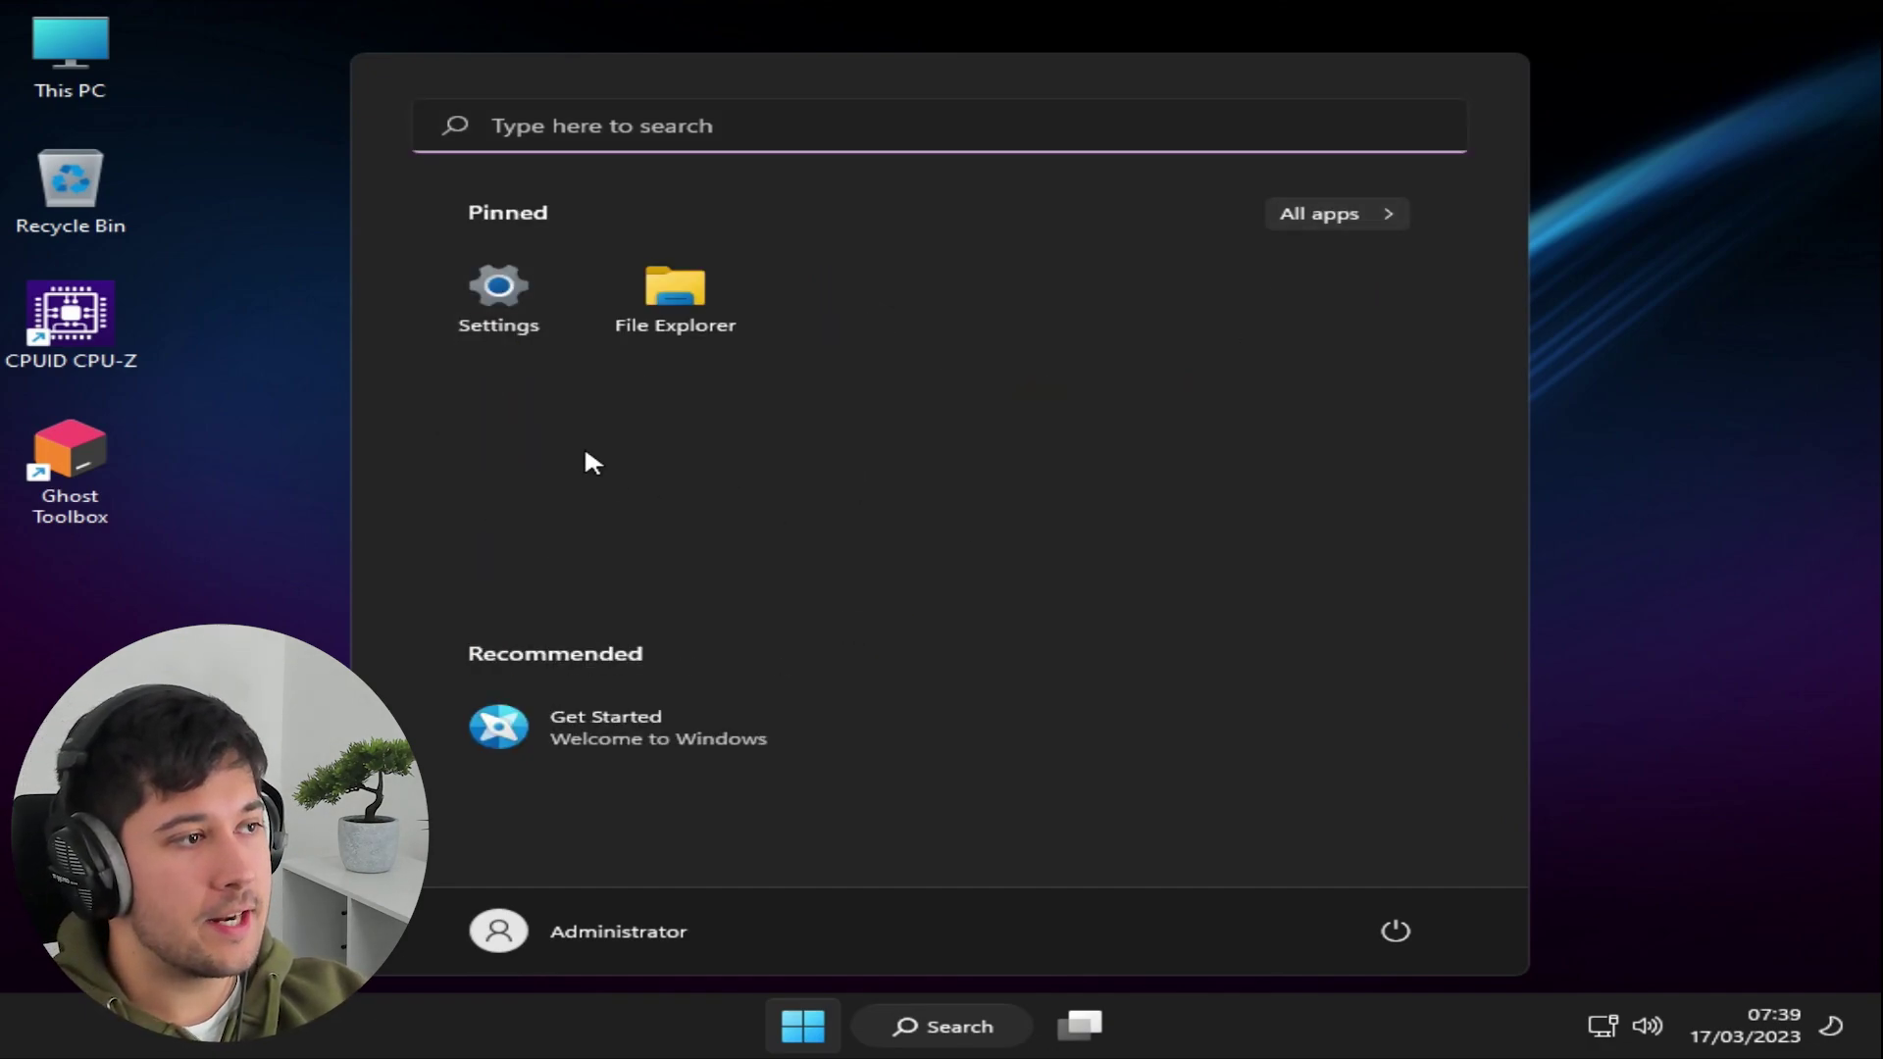
{"action": "left_click", "coordinate": [1368, 215]}
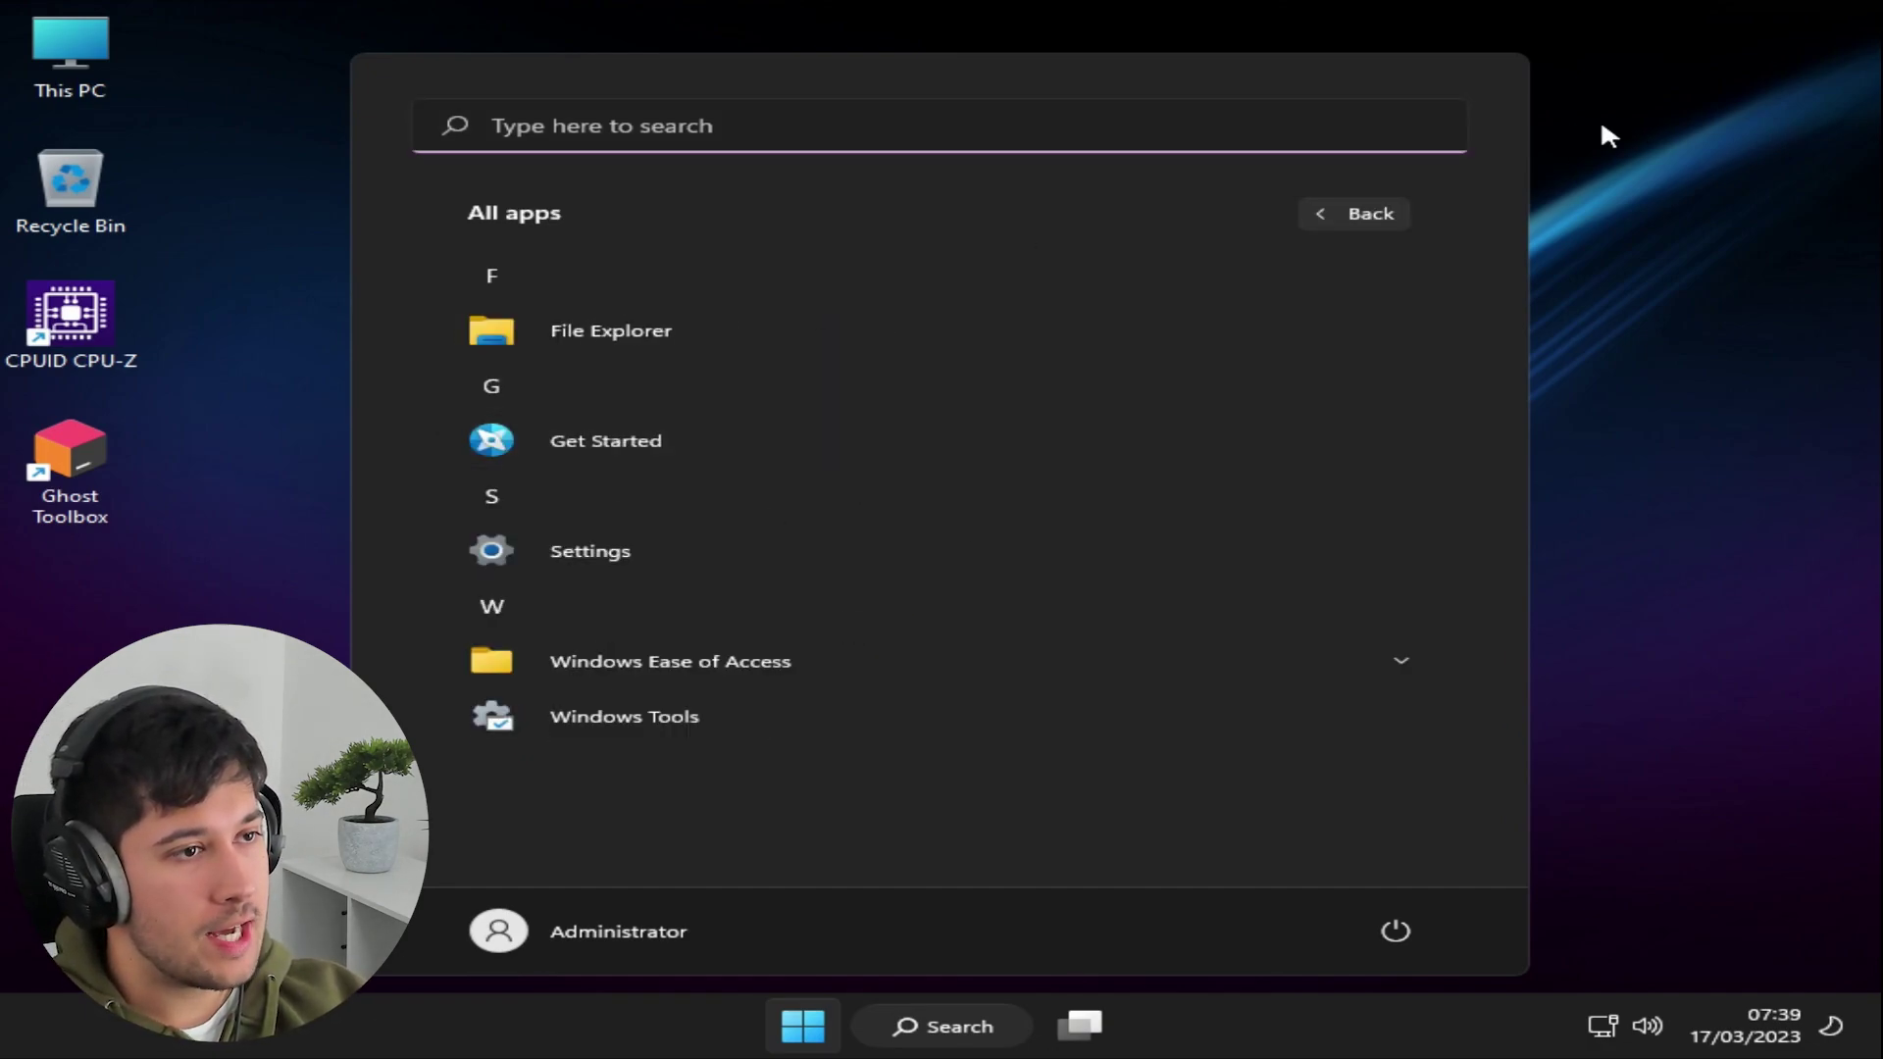
{"action": "left_click", "coordinate": [1383, 215]}
{"action": "left_click", "coordinate": [1544, 544]}
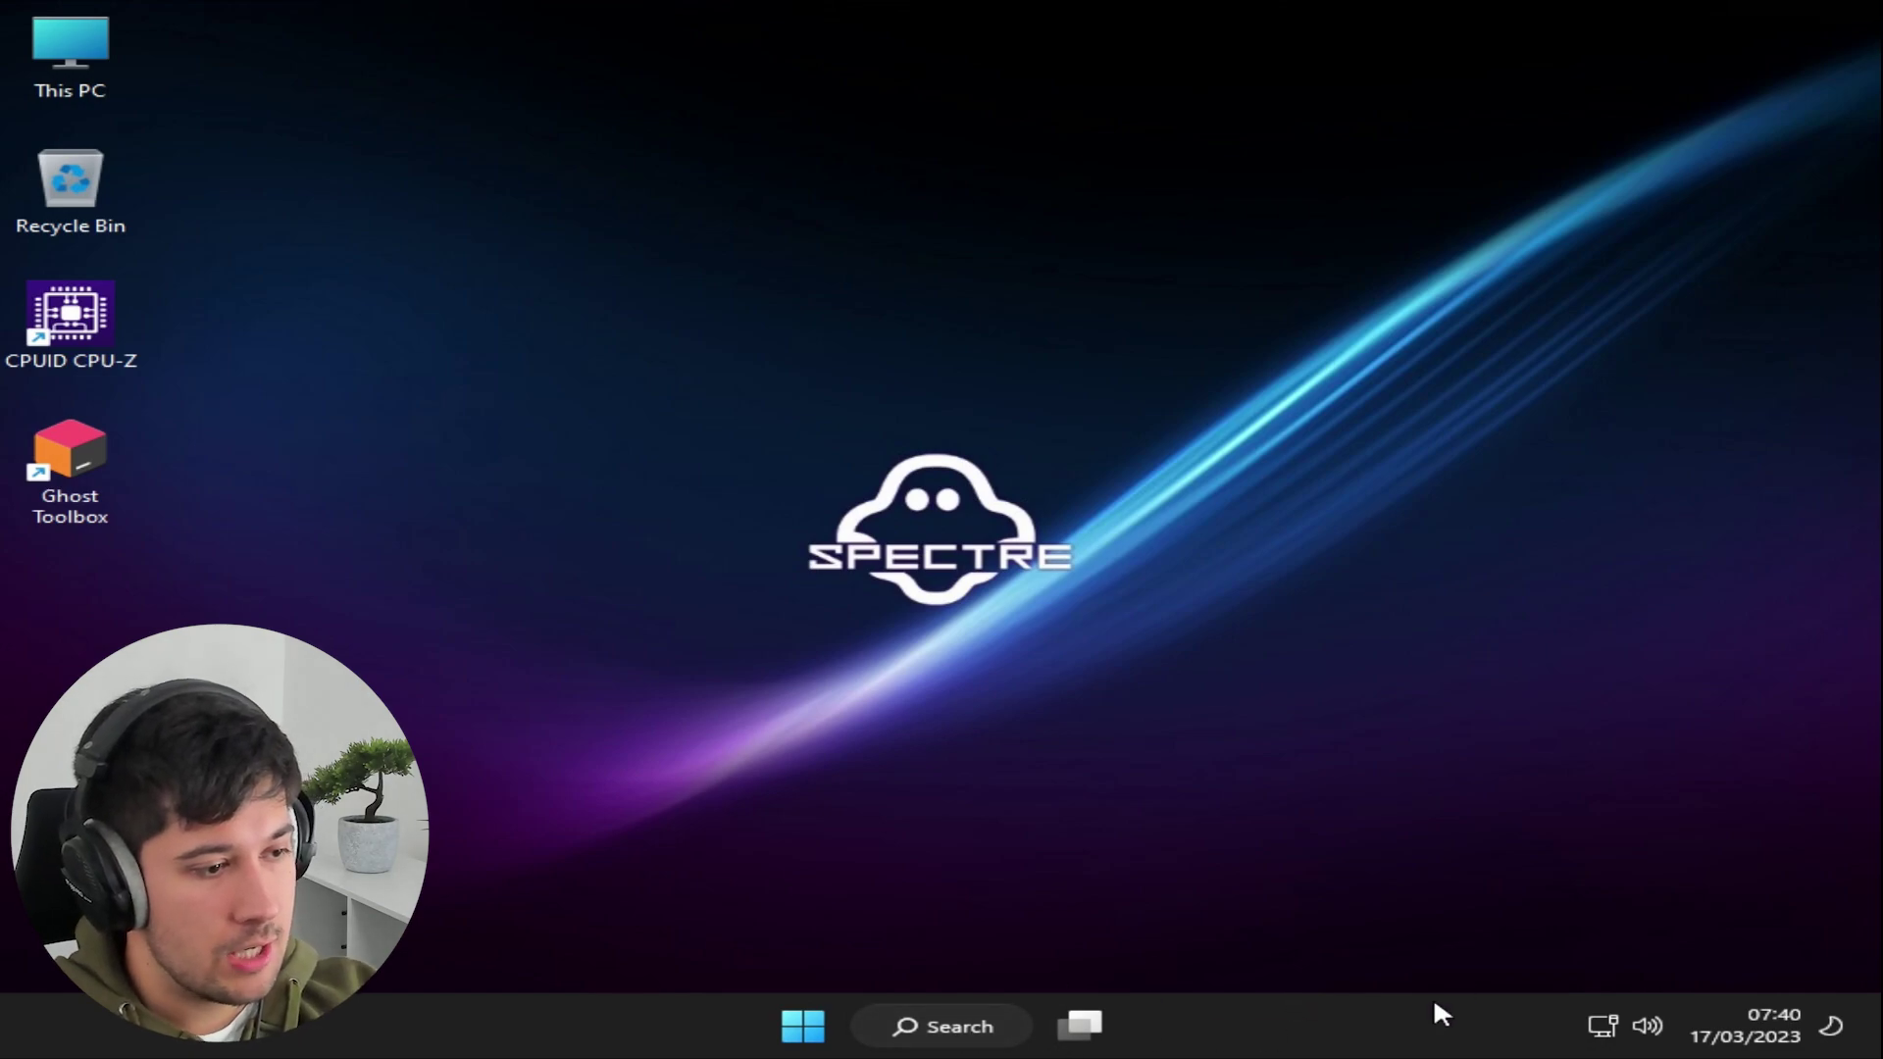